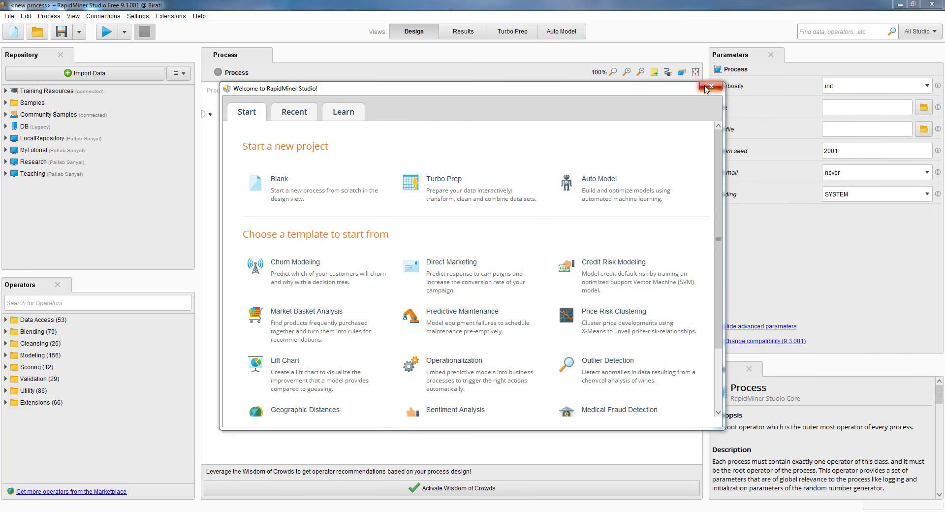
- Dismiss the welcome dialog and take a look at the Results view before returning to the Design view
click(710, 86)
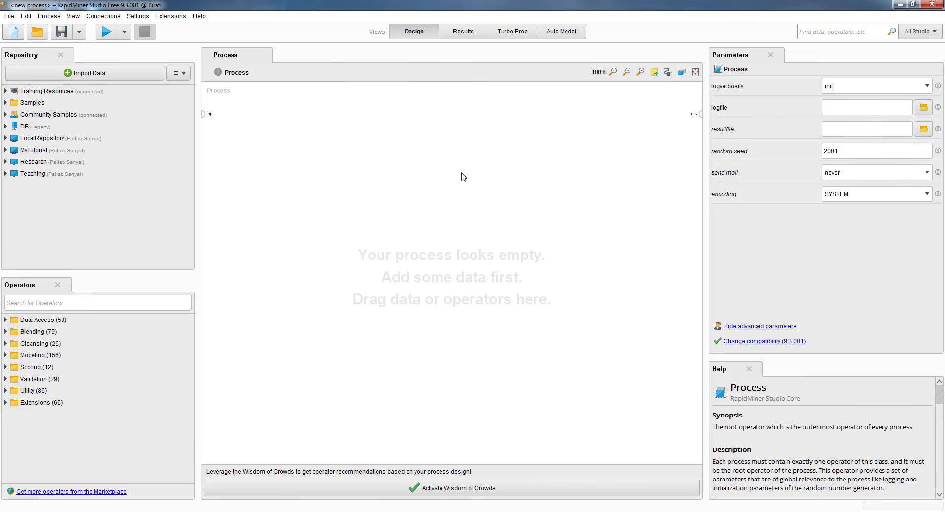
click(461, 36)
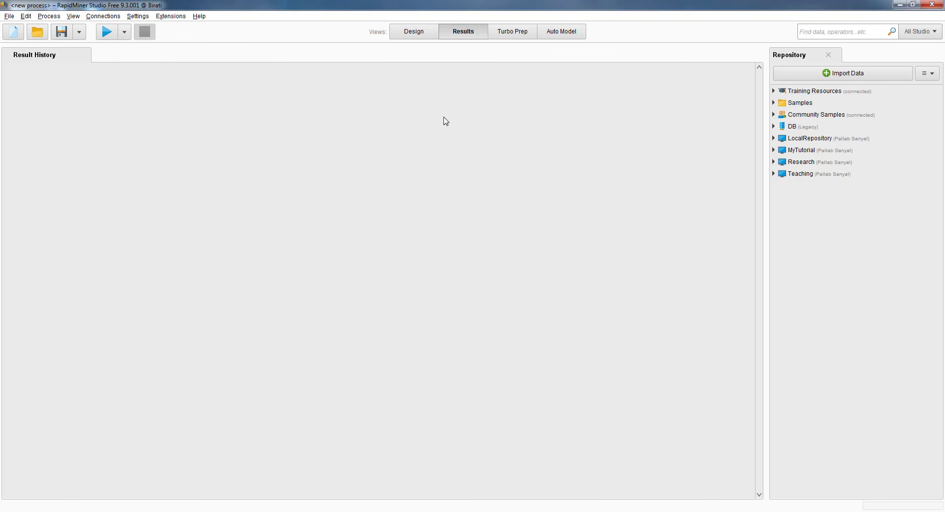
click(408, 34)
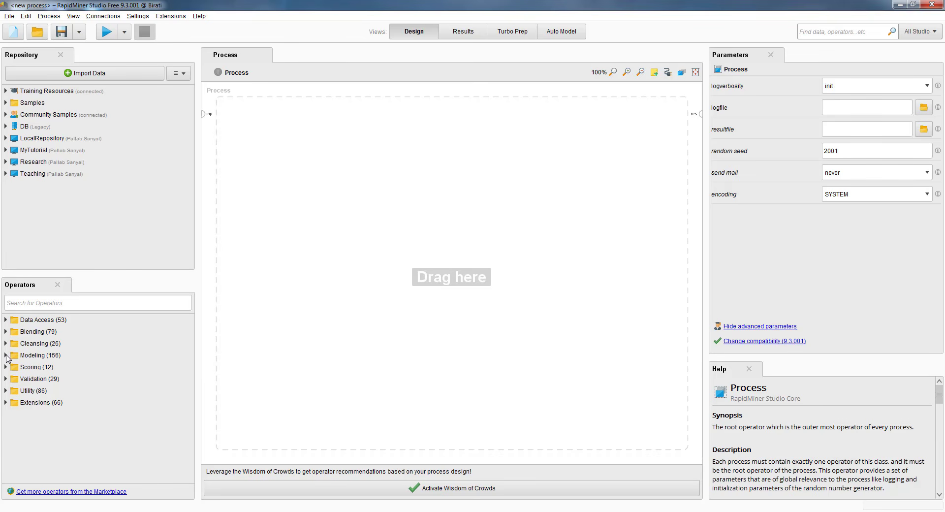
- Look up the Linear Regression operator under Modeling, Predictive, Functions to see its help, and collapse the Modeling group again
click(6, 354)
click(14, 366)
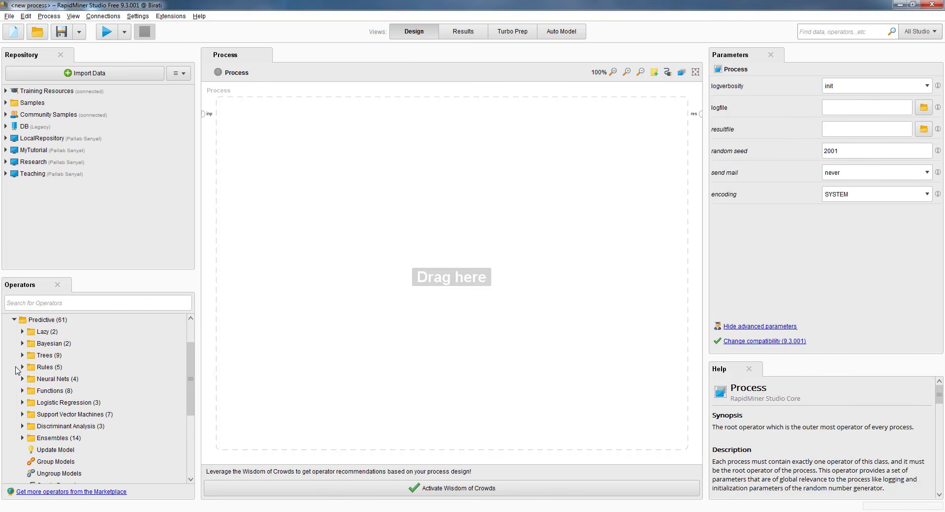
click(22, 389)
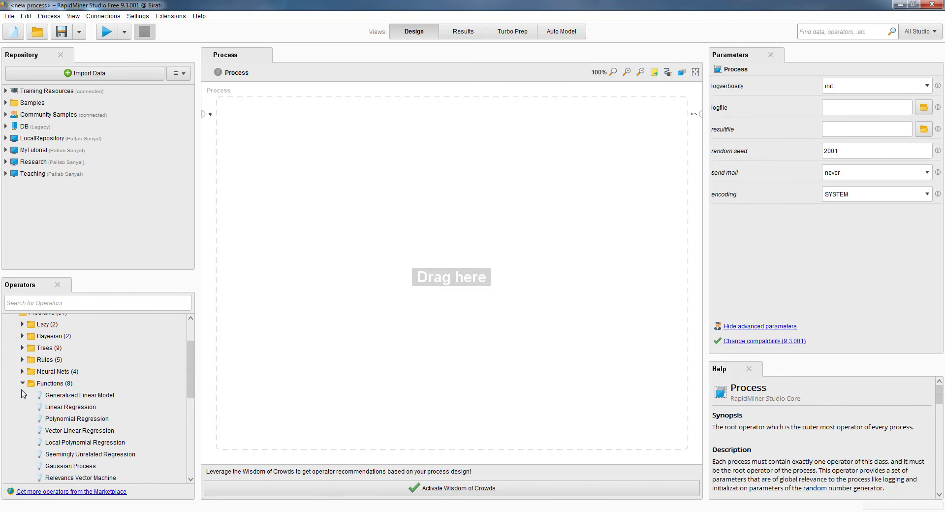
click(70, 408)
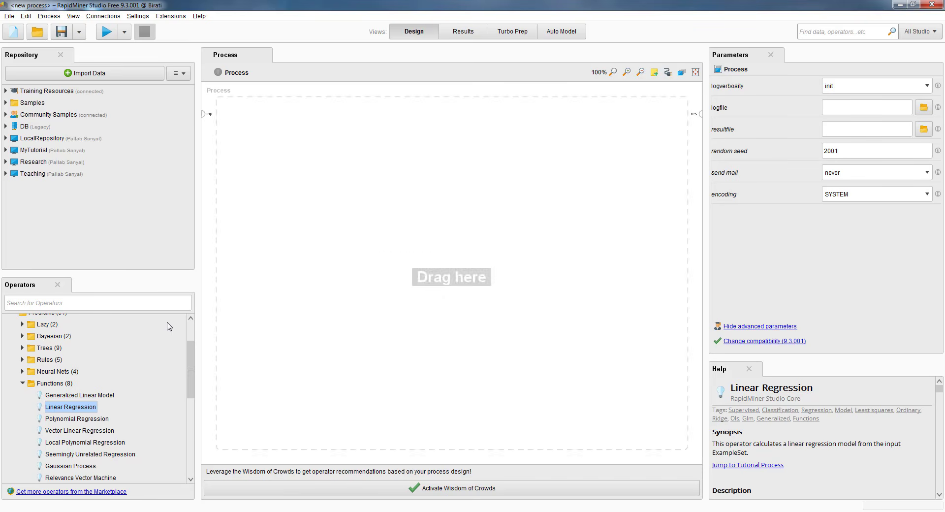
scroll(172, 327, up, 2)
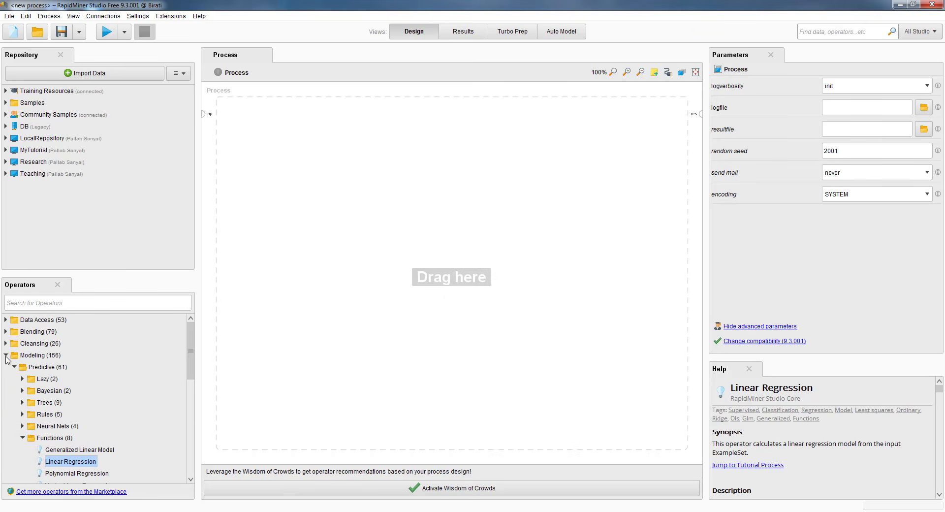
click(5, 355)
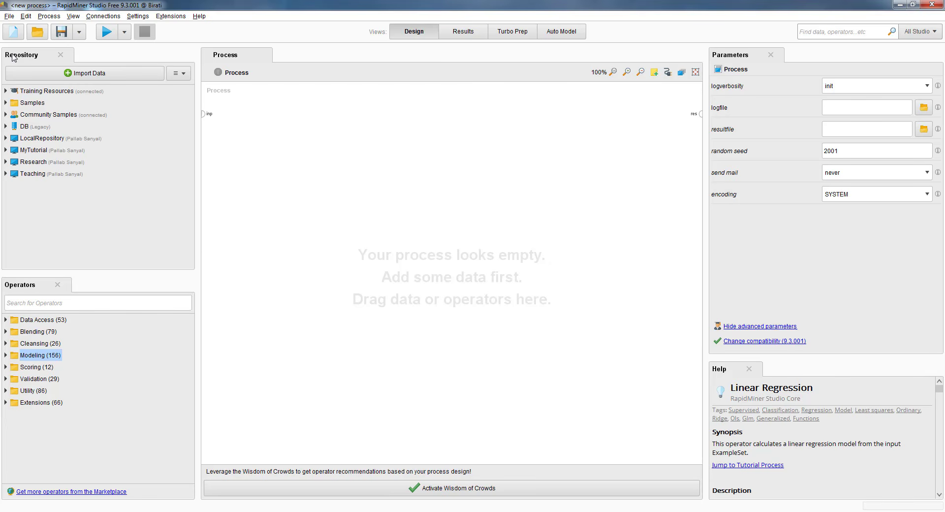
- Rearrange the Design layout: dock Repository beside Parameters, close Operators, make Help taller and widen the process canvas
drag(13, 57, 795, 251)
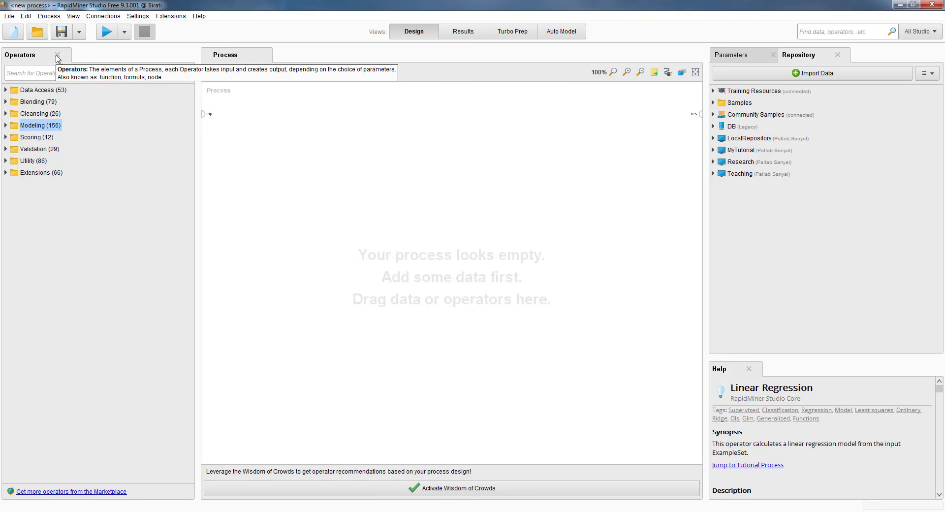
click(57, 55)
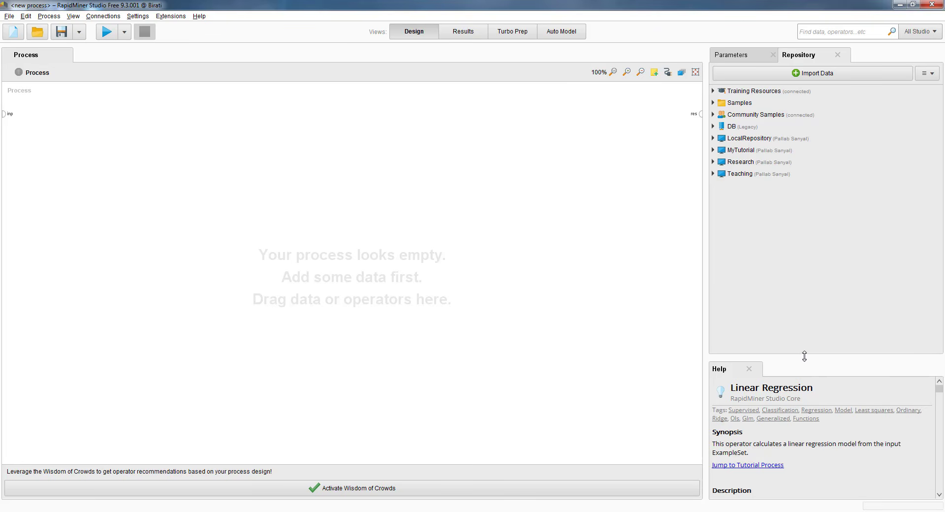
drag(804, 356, 793, 205)
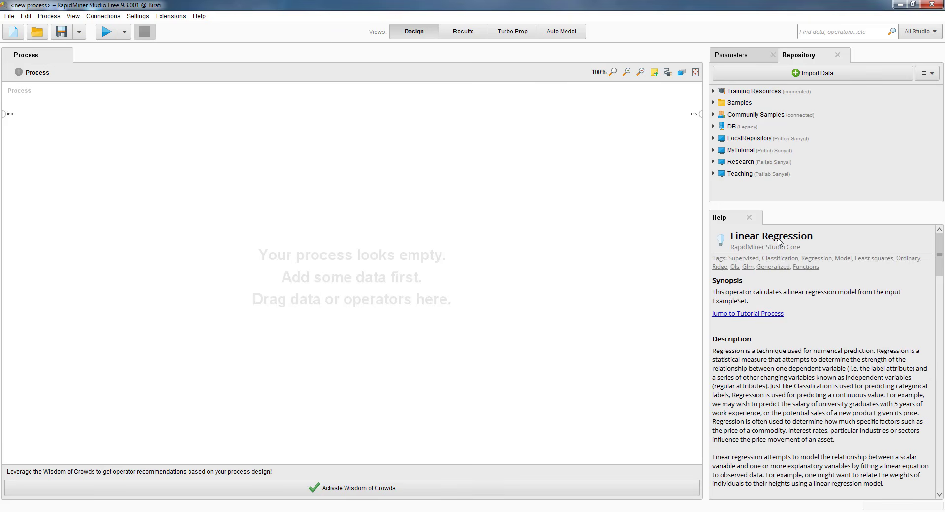
drag(707, 246, 833, 249)
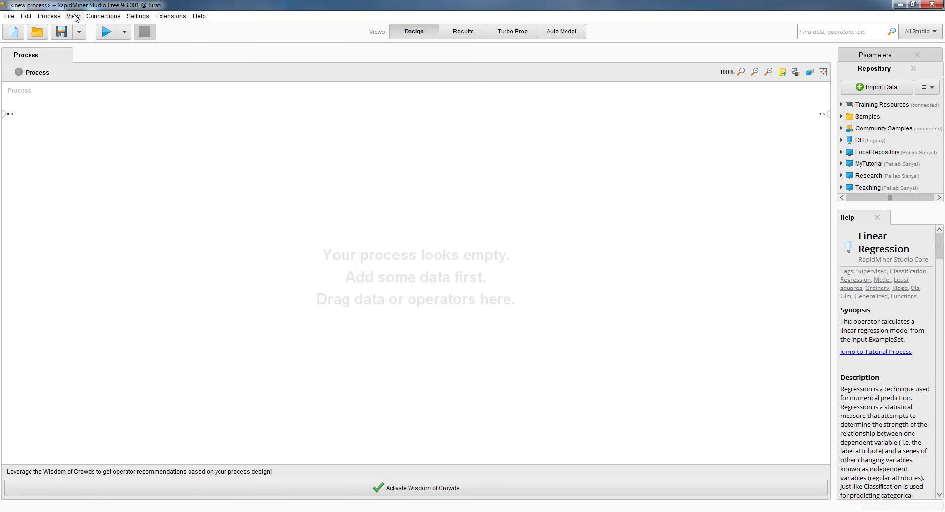
- Restore the default layout of the Design view
click(75, 17)
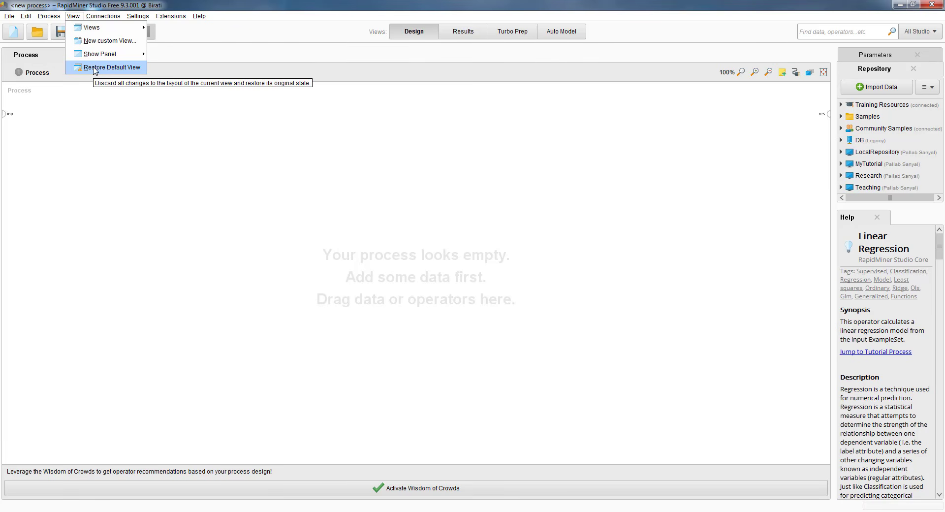
click(95, 68)
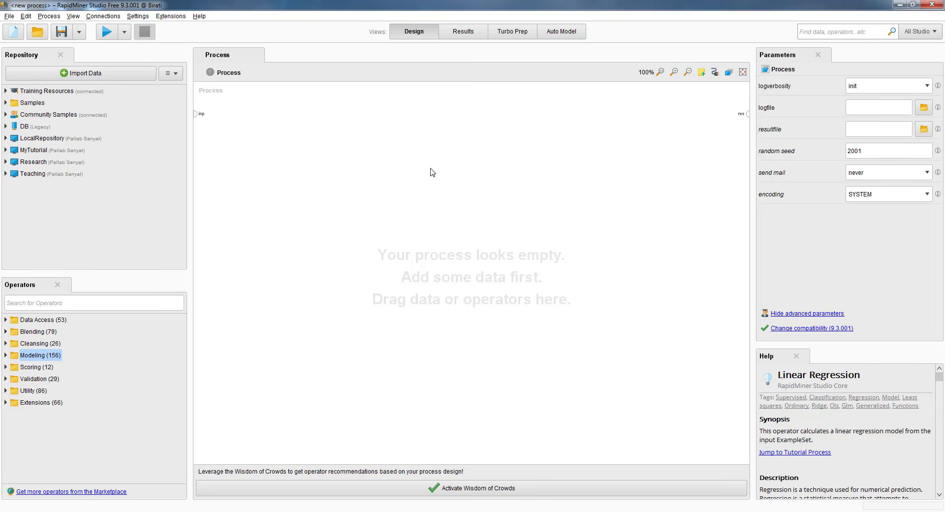
- Create a subfolder named "data" in LocalRepository
click(7, 138)
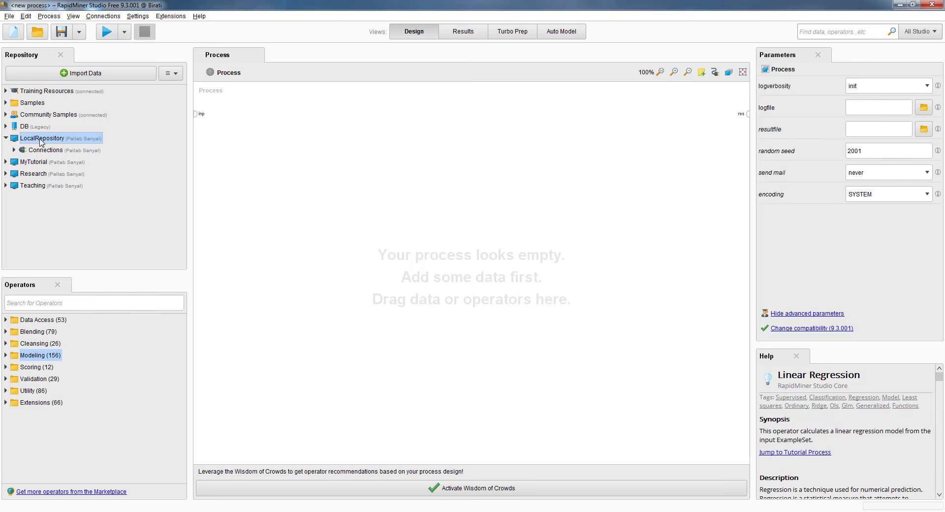
click(176, 74)
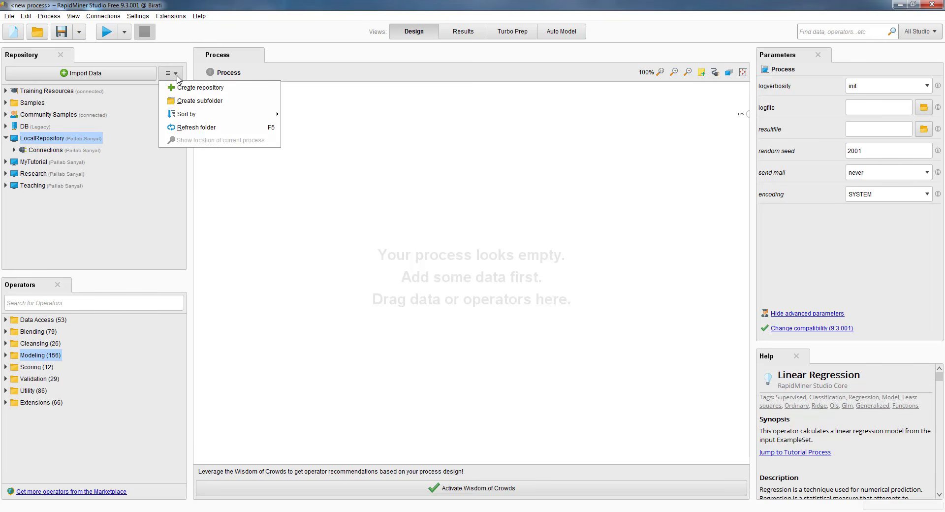
click(186, 102)
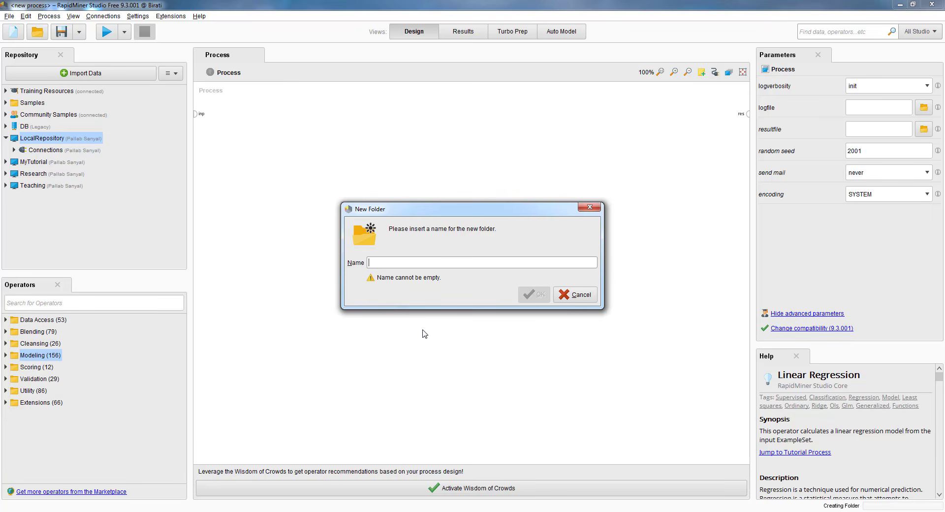
text(data)
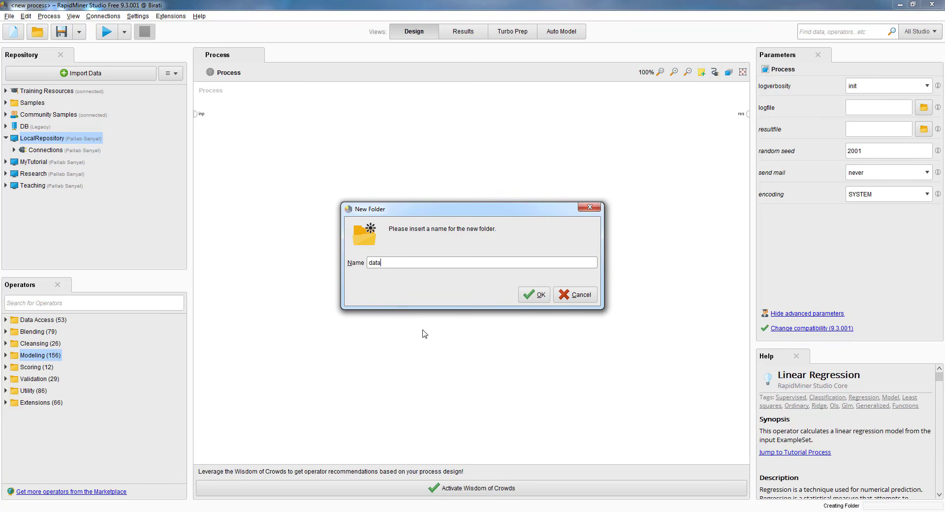
click(534, 294)
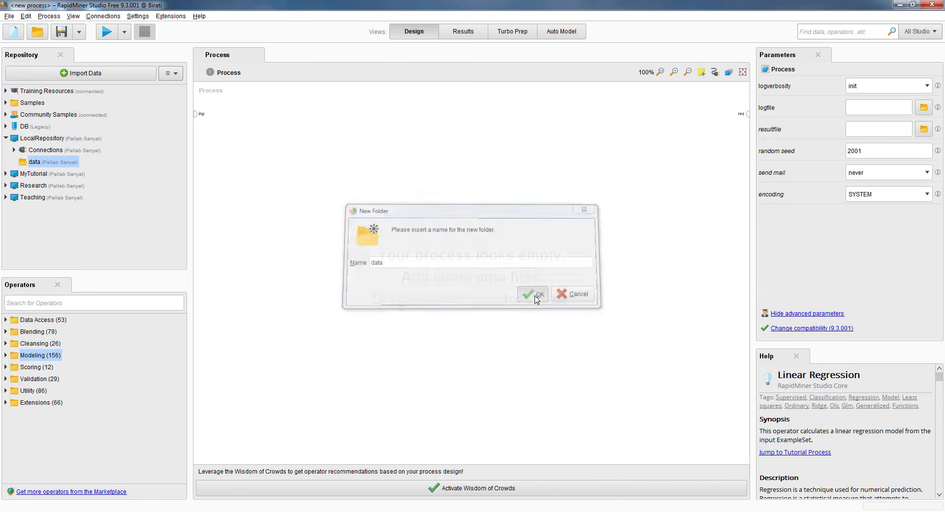
- Create a second subfolder named "processes" directly under LocalRepository
click(48, 138)
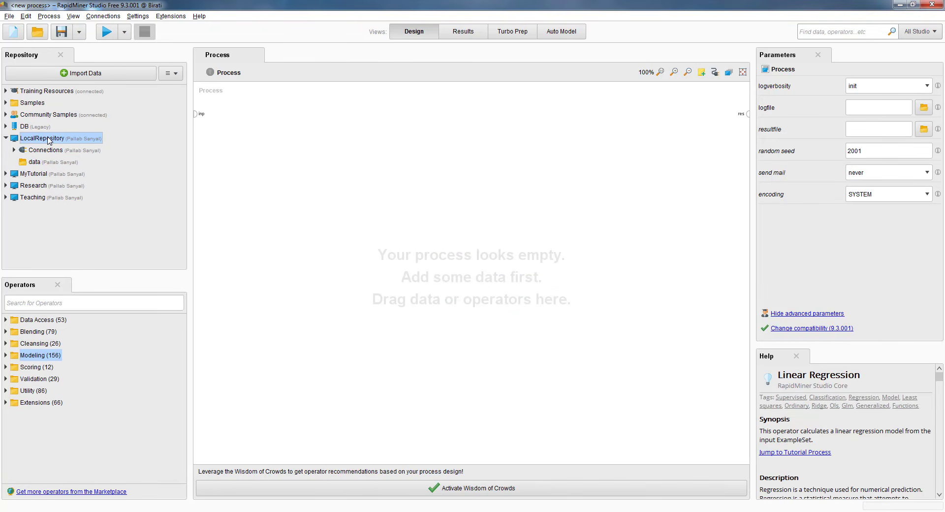
click(172, 73)
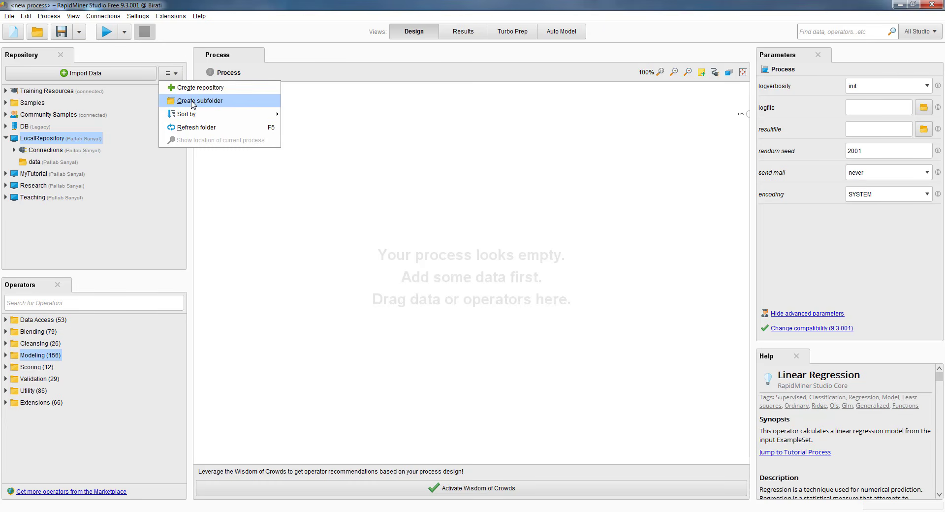
click(191, 101)
text(p)
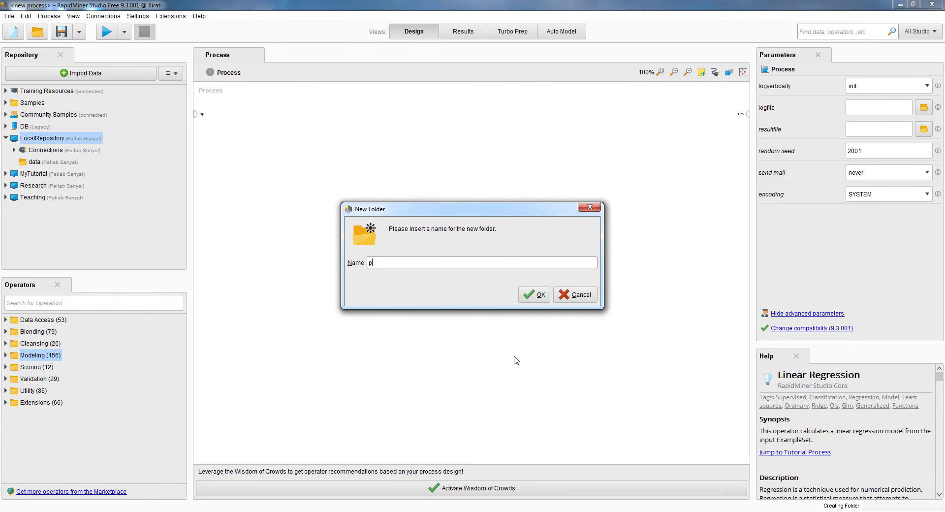
text(rocesses)
click(373, 263)
key(BackSpace)
text(P)
key(BackSpace)
text(p)
click(536, 295)
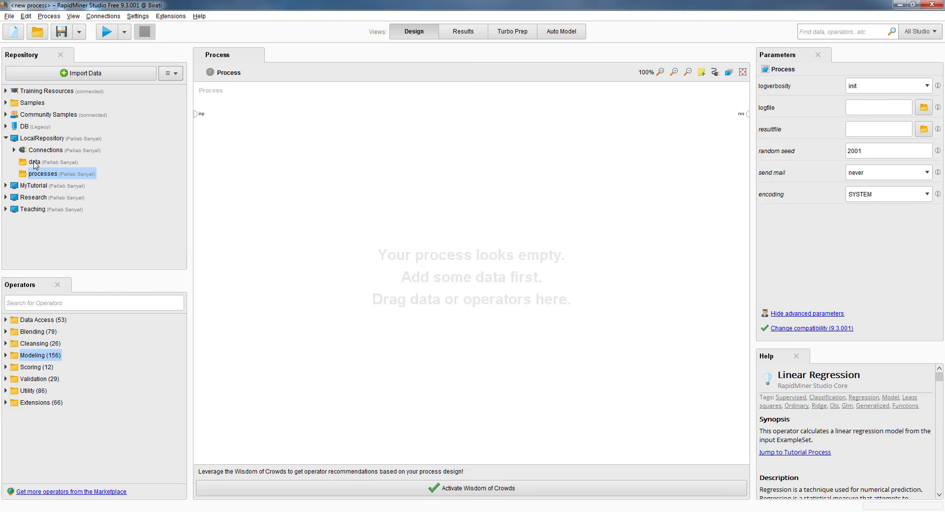
- Start a data import from the computer, choose ToyotaCorolla.xls in Documents and proceed to the cell selection
click(34, 164)
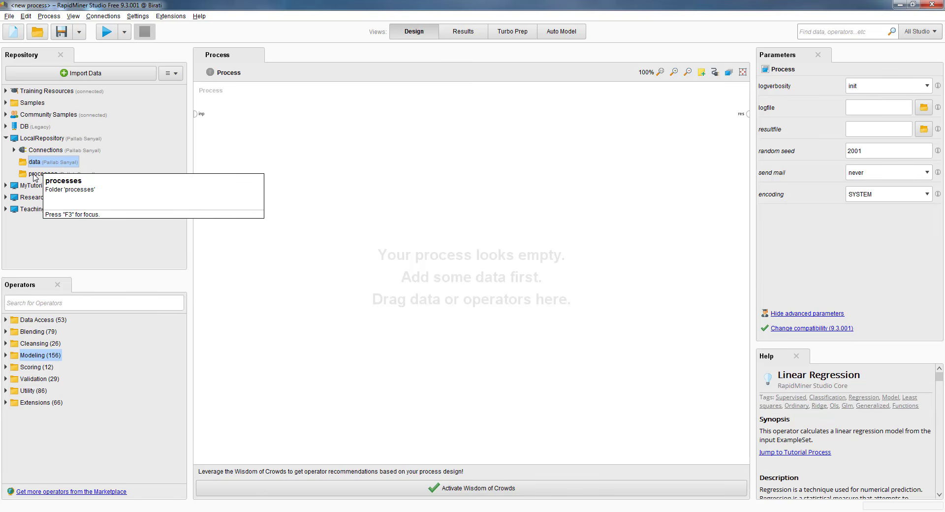
click(34, 175)
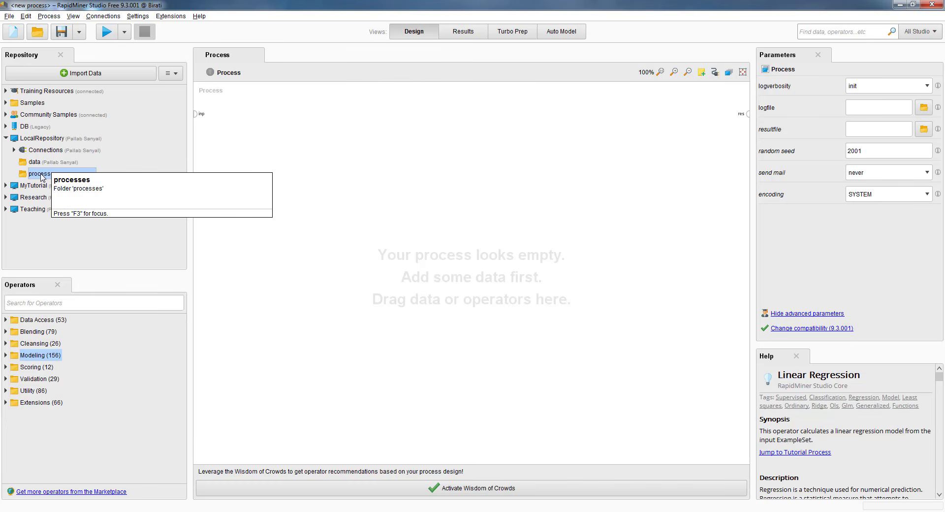
click(82, 74)
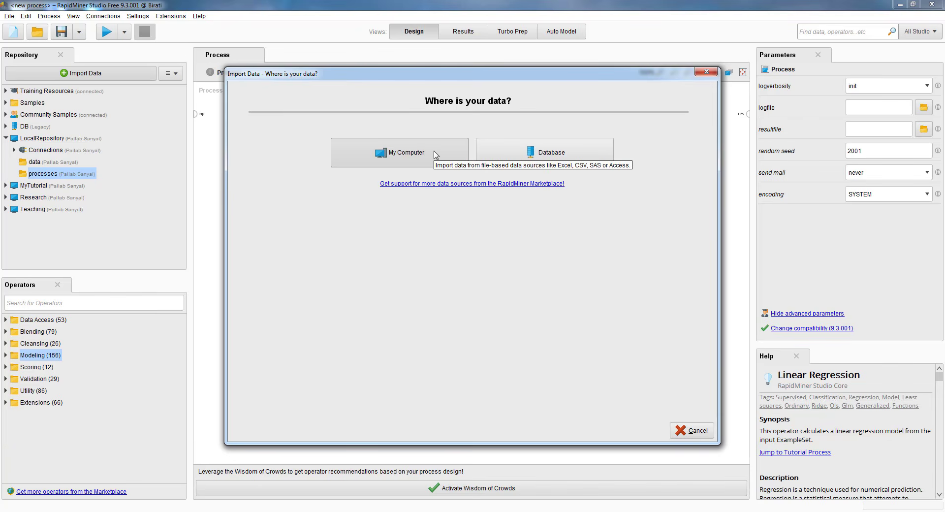
click(405, 152)
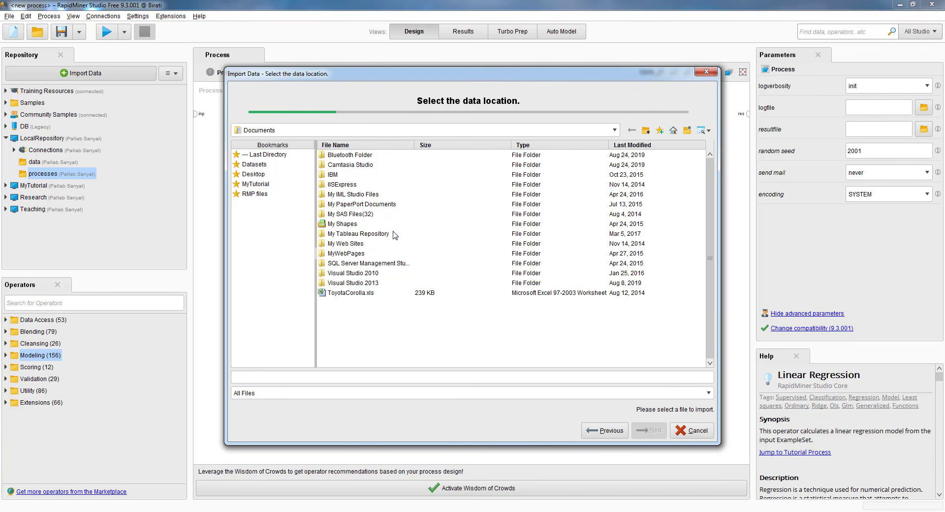
click(338, 293)
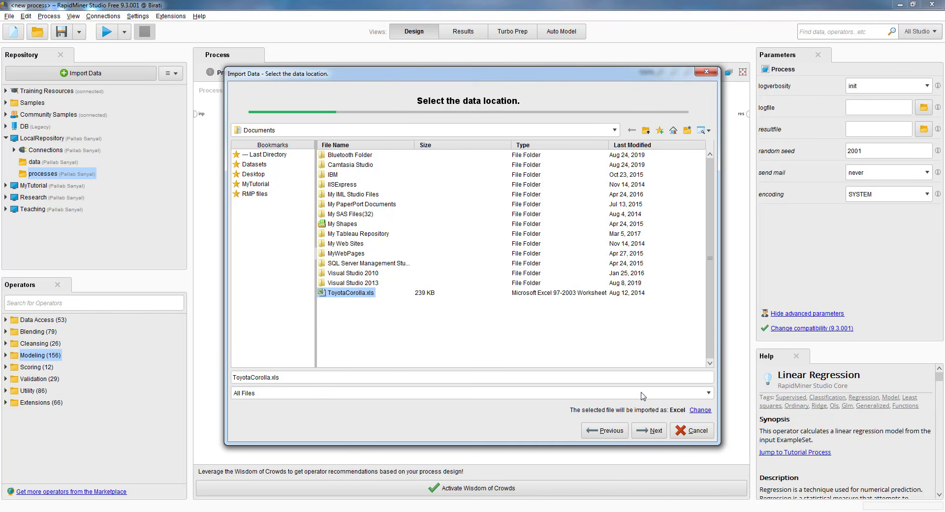
click(649, 431)
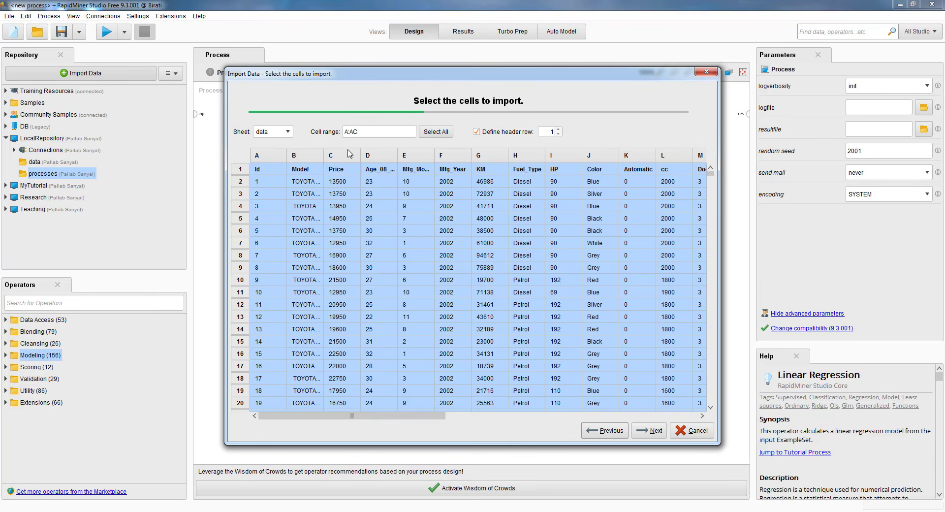
- Examine the variable descriptions on the workbook's variables sheet, switch back to the data sheet and look through its rows
click(287, 132)
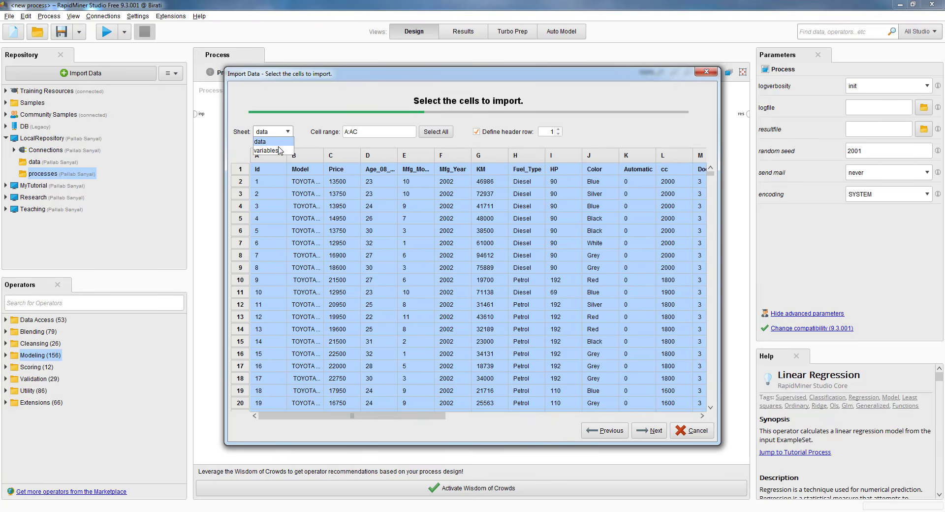
click(276, 150)
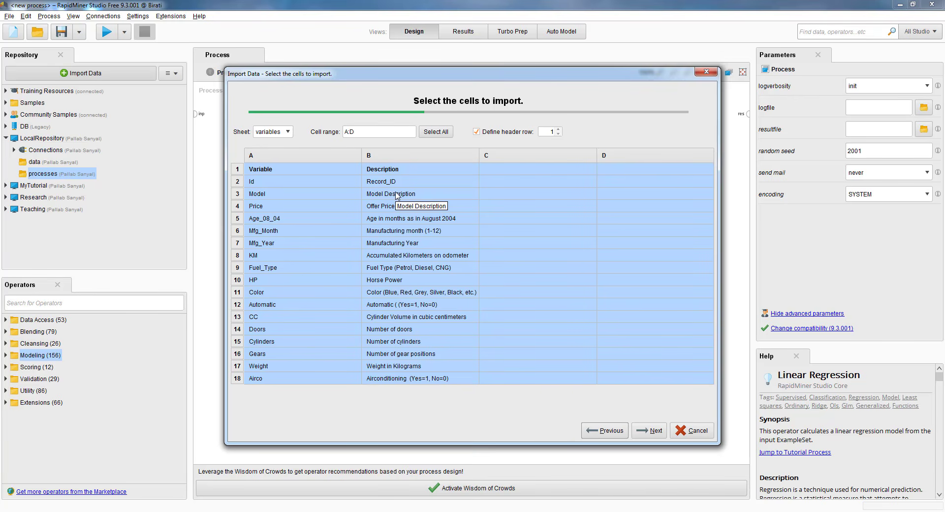
click(289, 133)
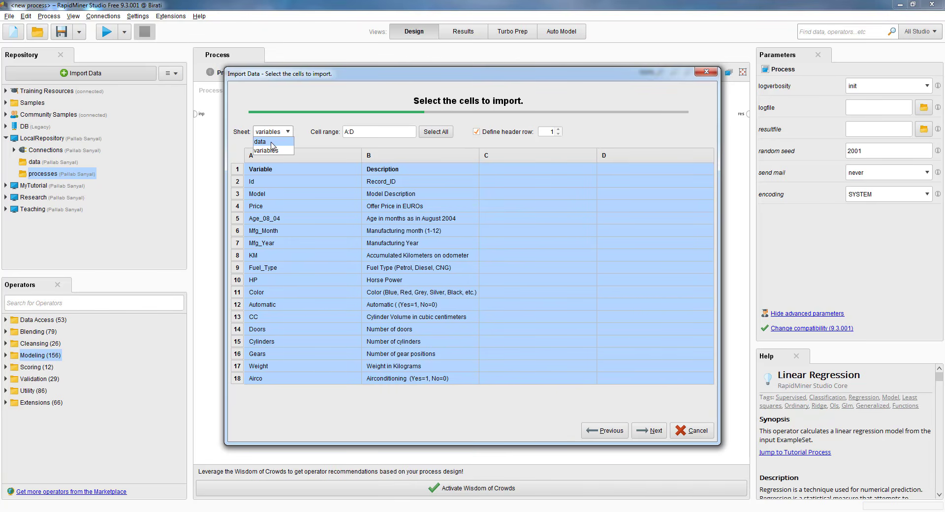
click(271, 142)
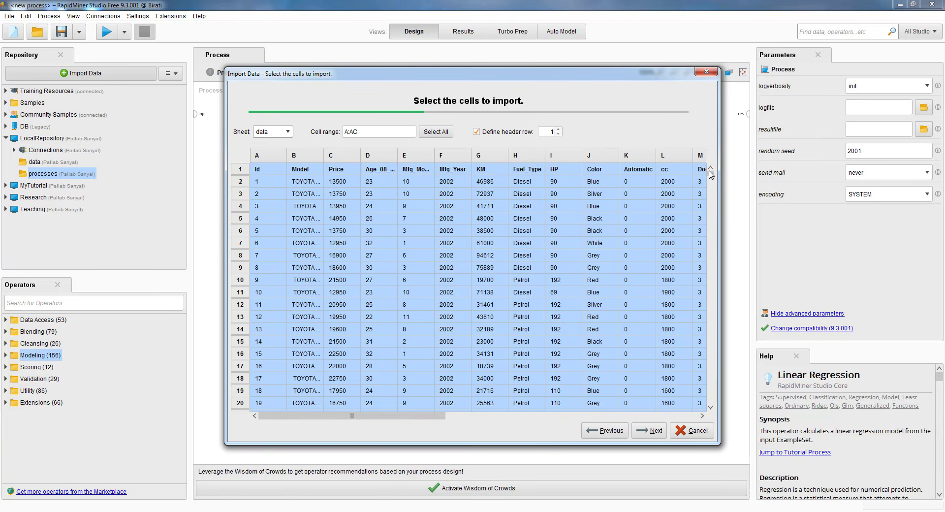
drag(711, 176, 712, 410)
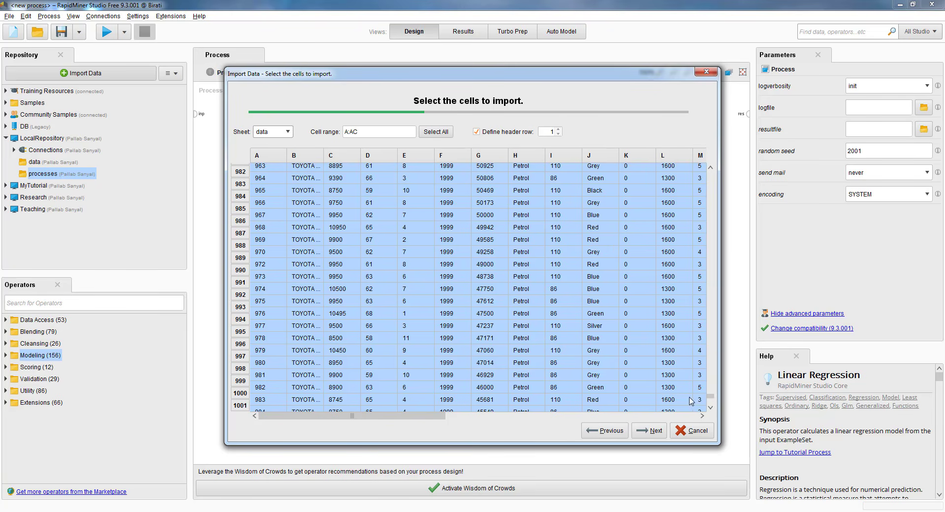
drag(711, 396, 711, 167)
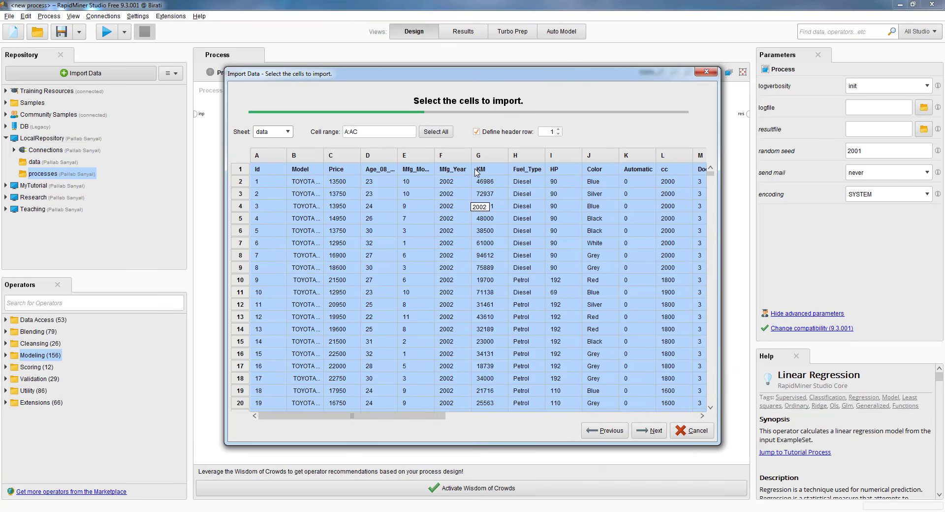
- Accept the cell selection, proceed to column formatting and review the type, role, rename and exclude options of the Price column
click(648, 431)
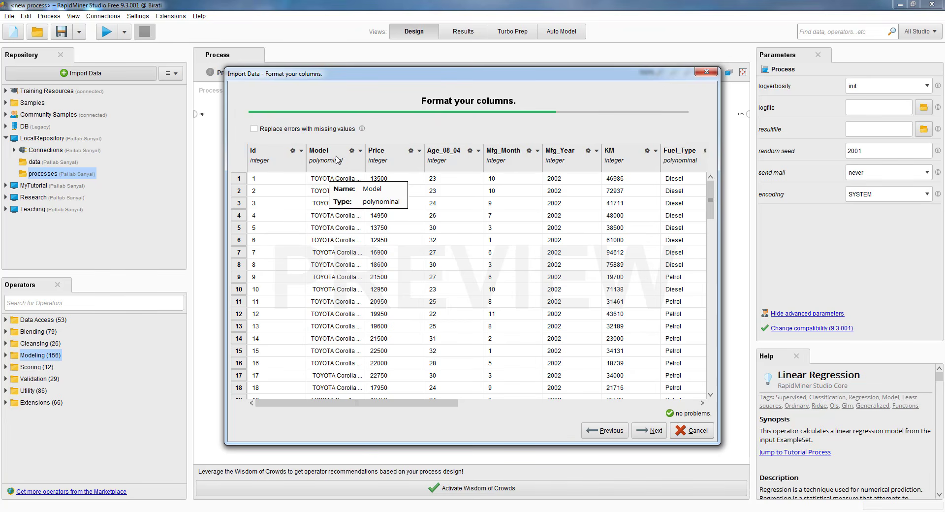
click(418, 152)
mouse_move(430, 166)
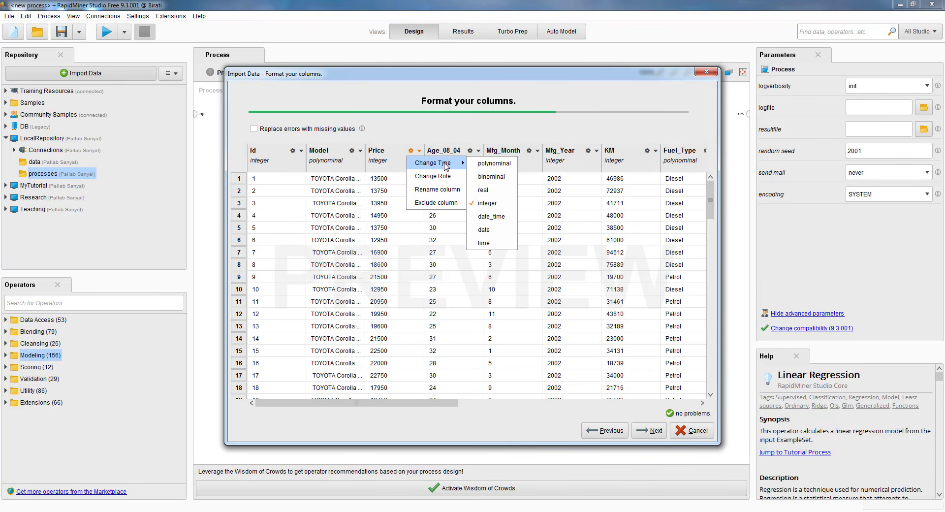
click(406, 132)
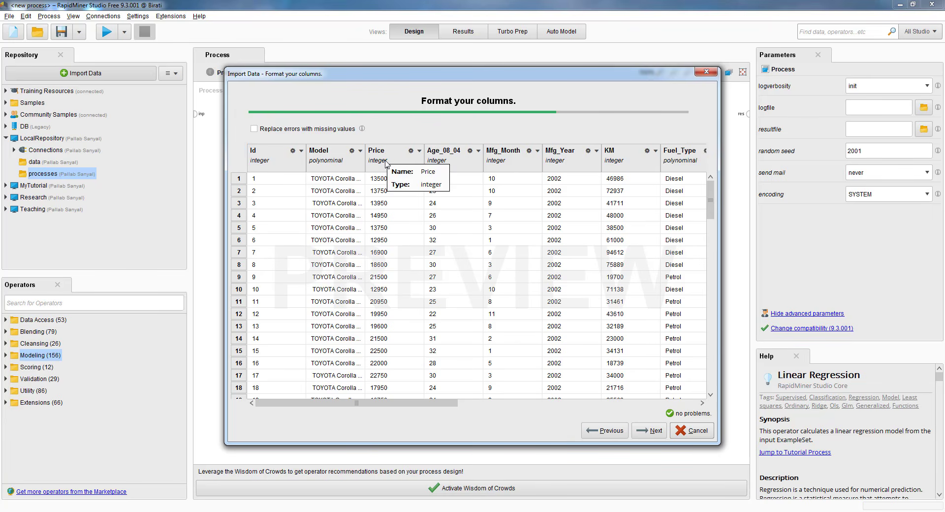
click(419, 150)
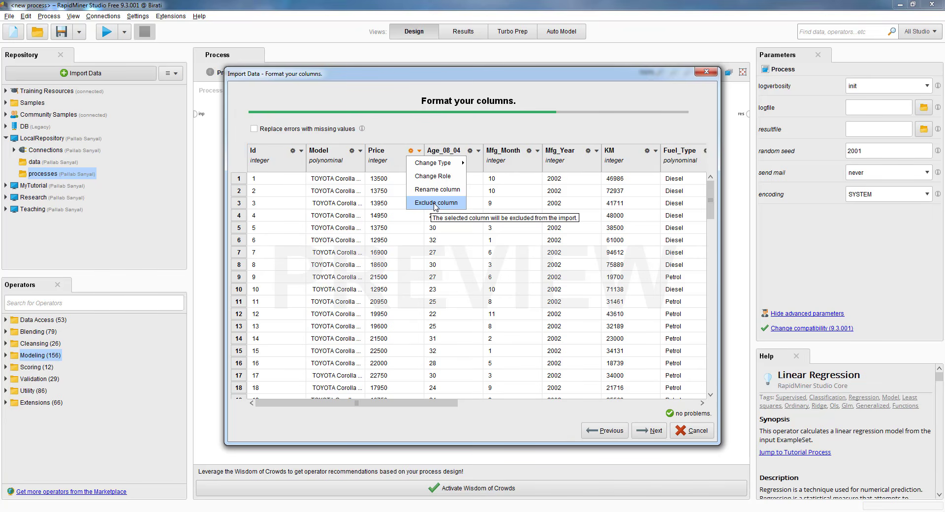
click(426, 130)
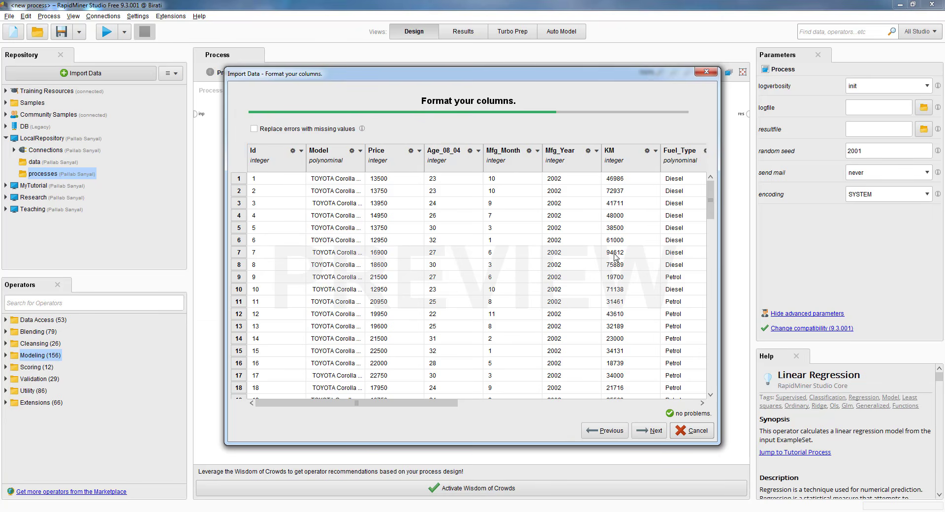
- Accept the column formats and store the dataset as ToyotaCorolla in LocalRepository's data folder to finish the import
click(649, 431)
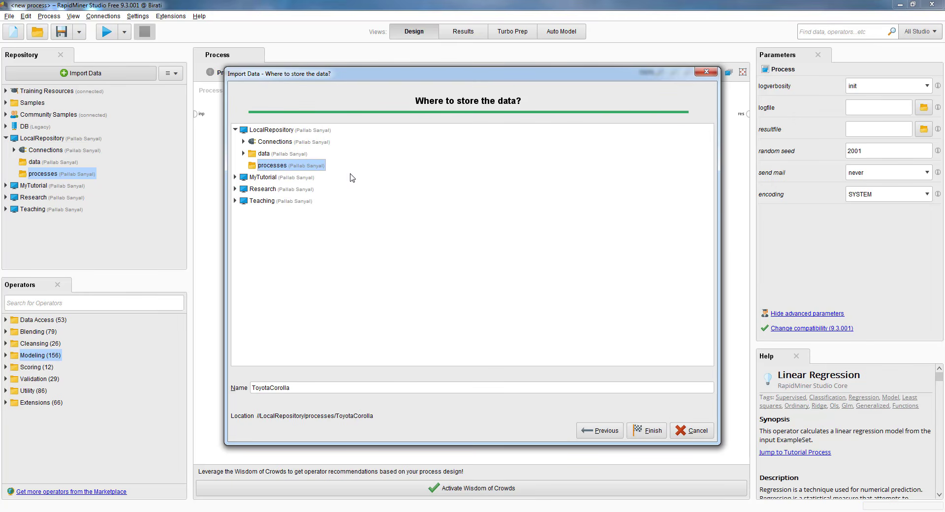
click(264, 154)
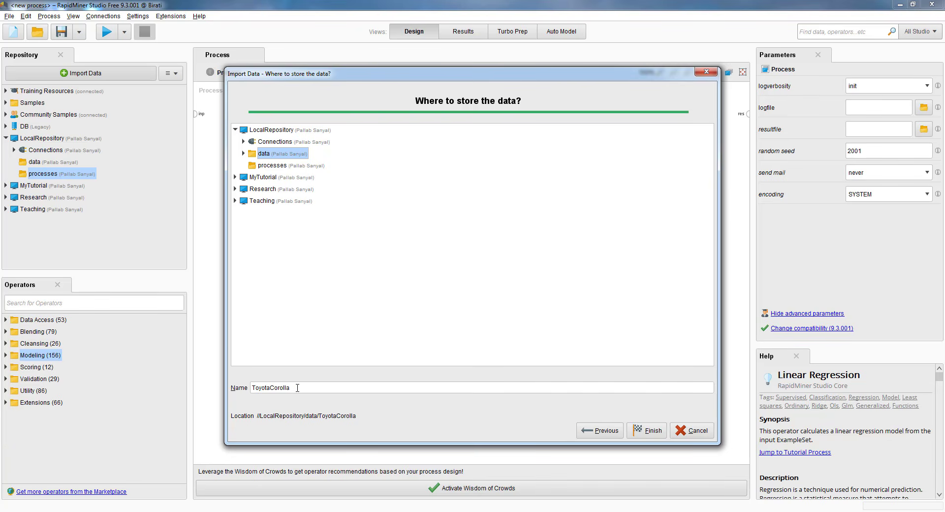
click(308, 390)
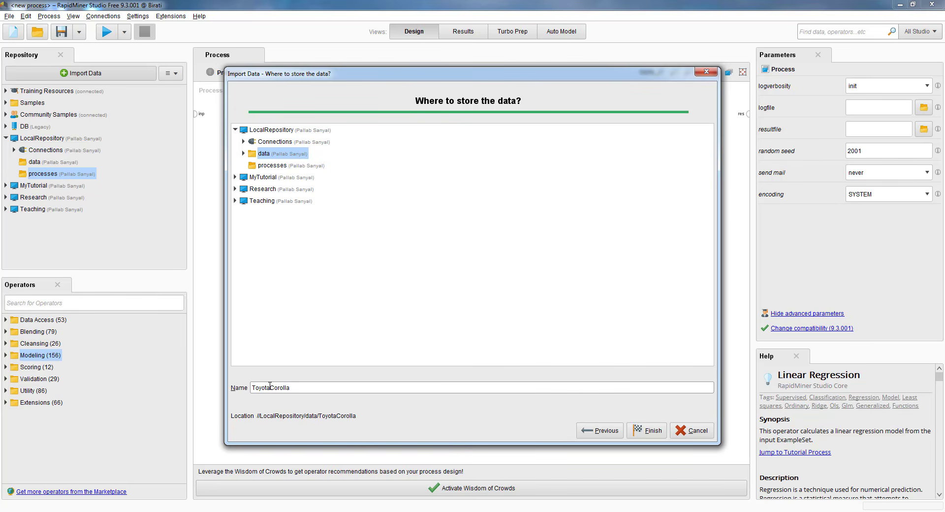
click(650, 433)
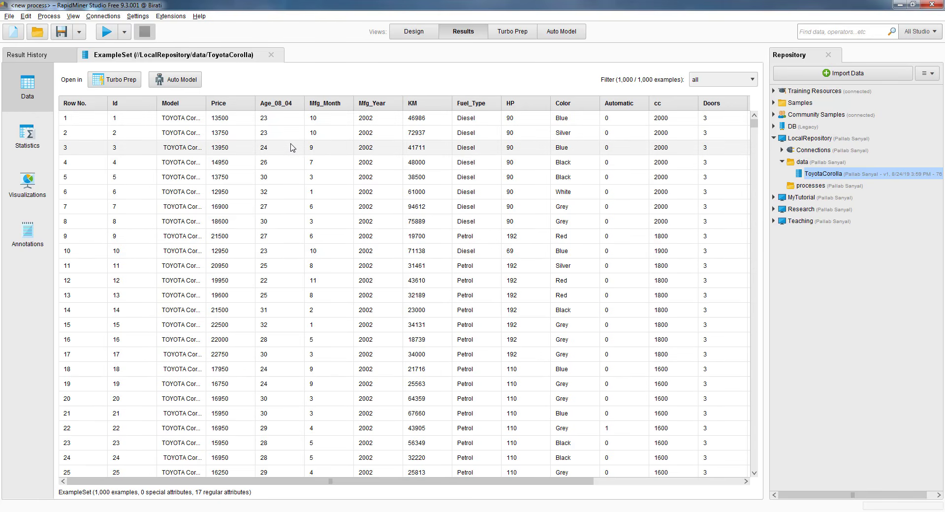
- Examine the imported dataset's attribute statistics, expand Fuel_Type and view its detailed nominal values
mouse_move(229, 109)
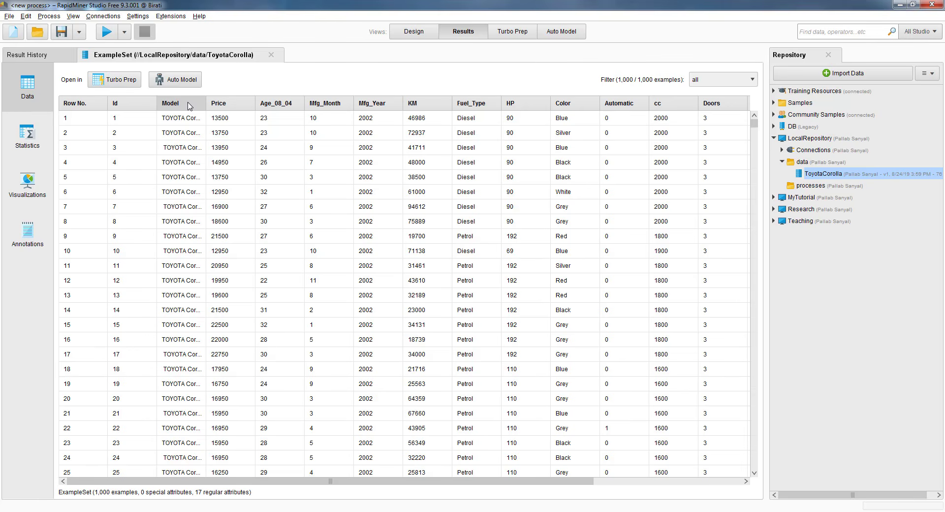
mouse_move(189, 106)
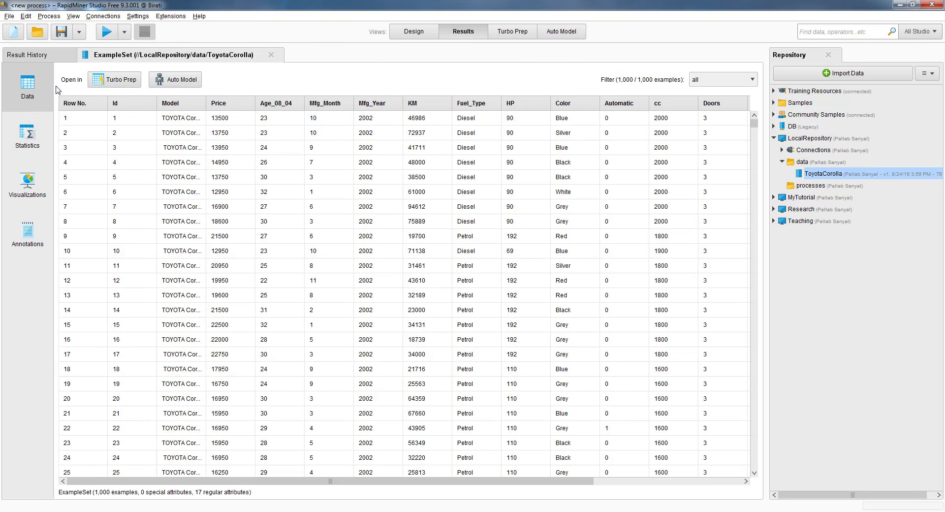
click(25, 140)
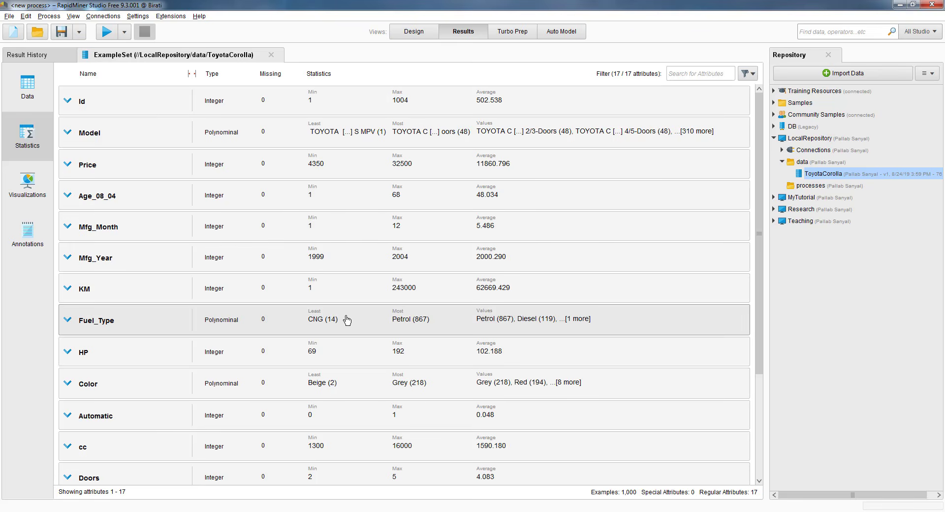
scroll(346, 318, down, 1)
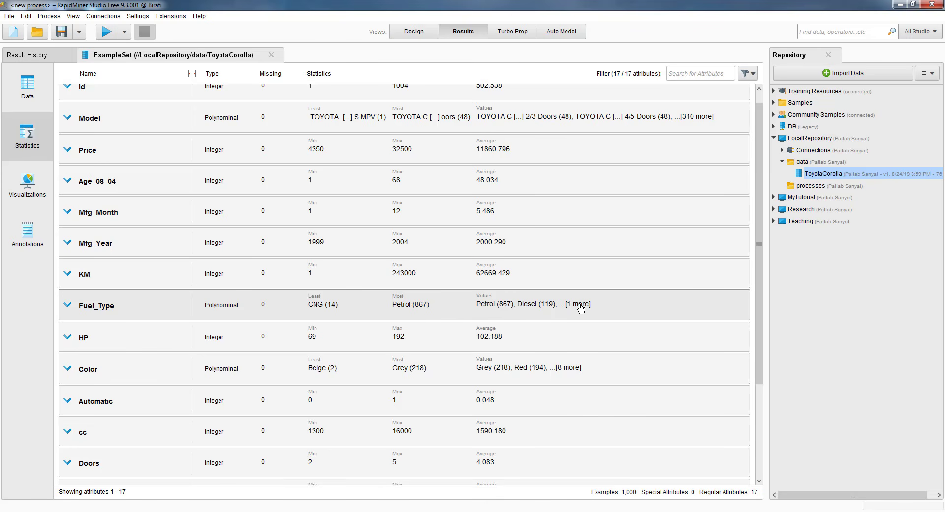
scroll(575, 310, down, 1)
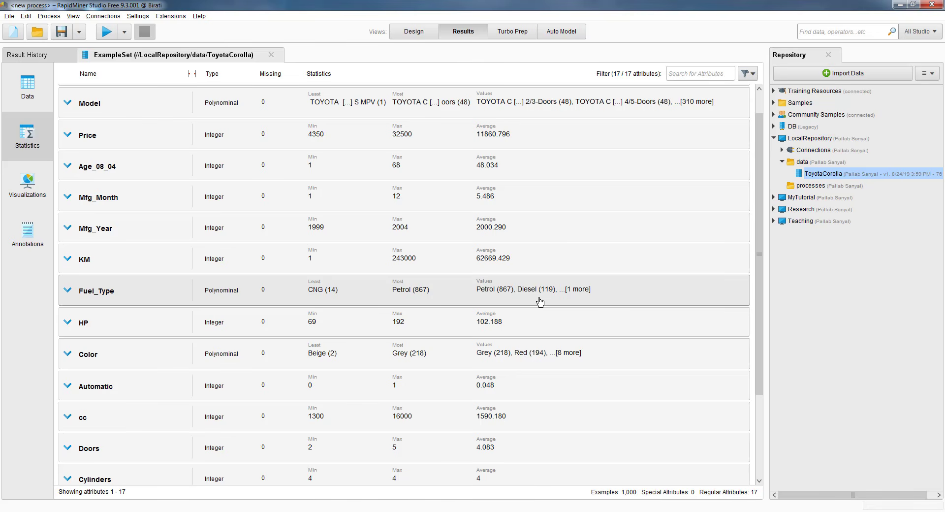
click(578, 291)
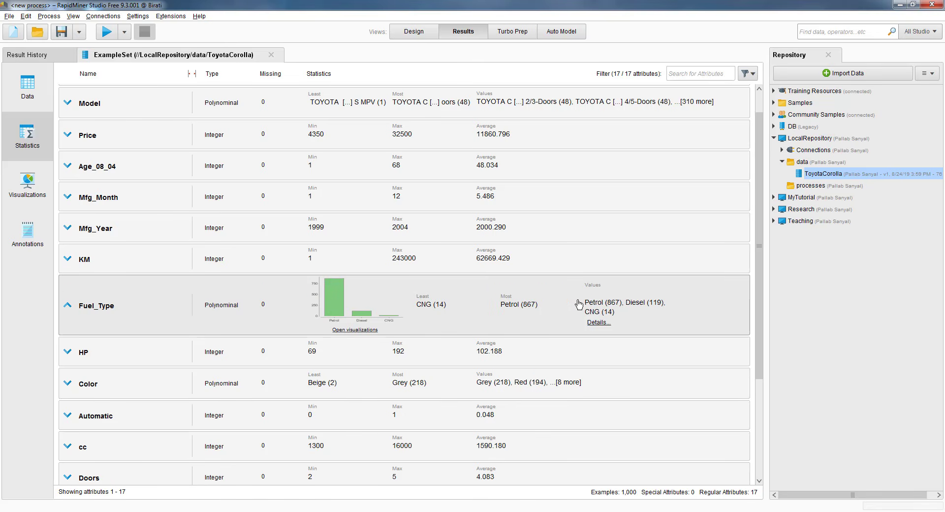
click(597, 323)
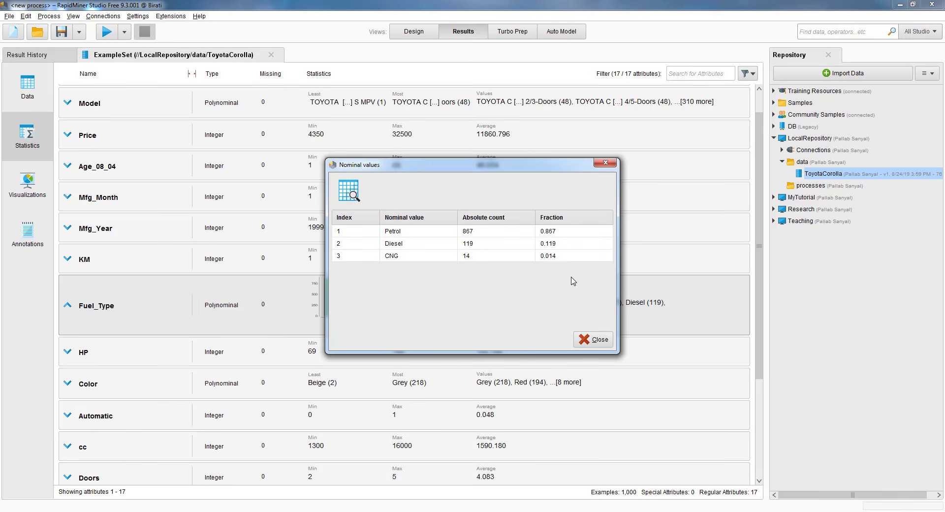
click(596, 339)
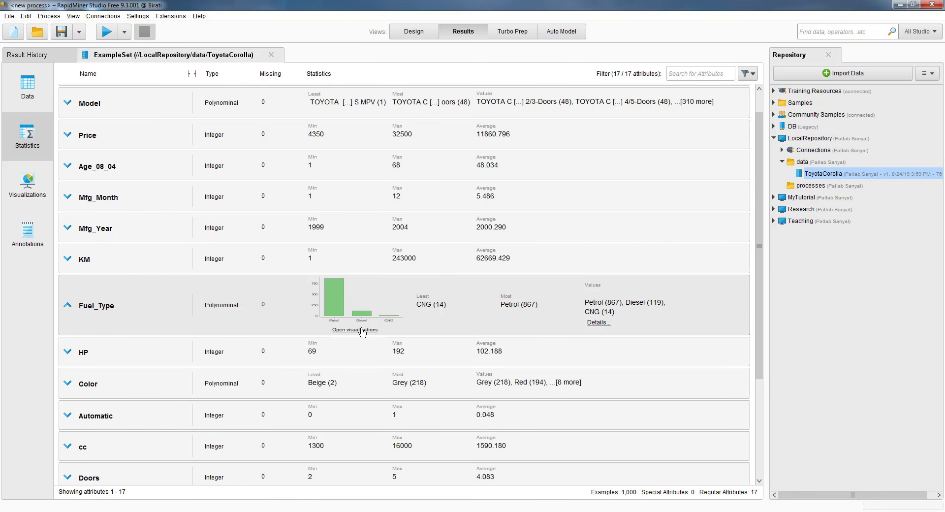
- Open the visualization of Fuel_Type from its statistics and inspect the counts of the Diesel, Petrol and CNG bars
click(362, 330)
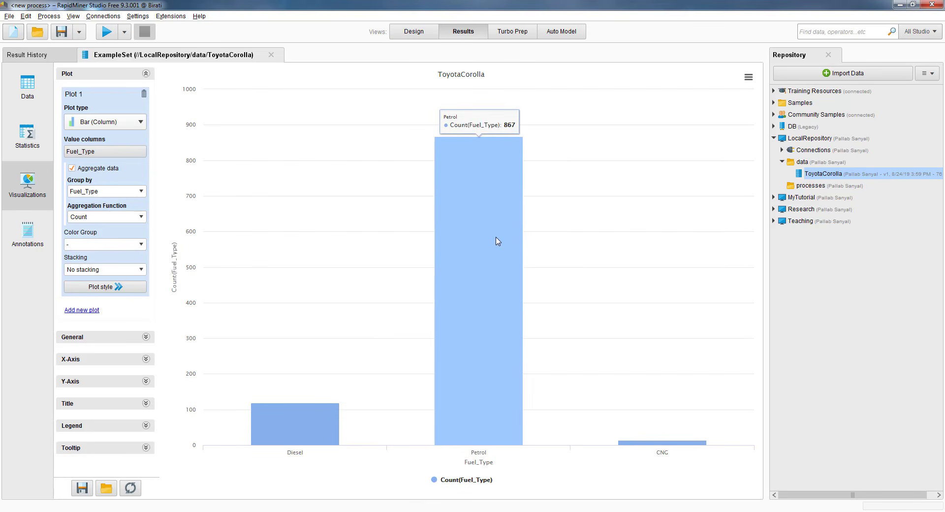
mouse_move(289, 443)
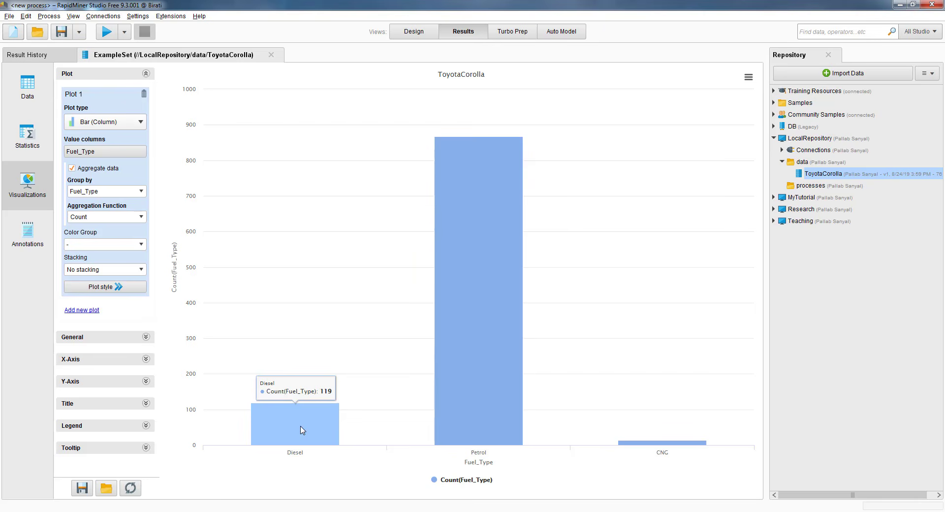
mouse_move(464, 230)
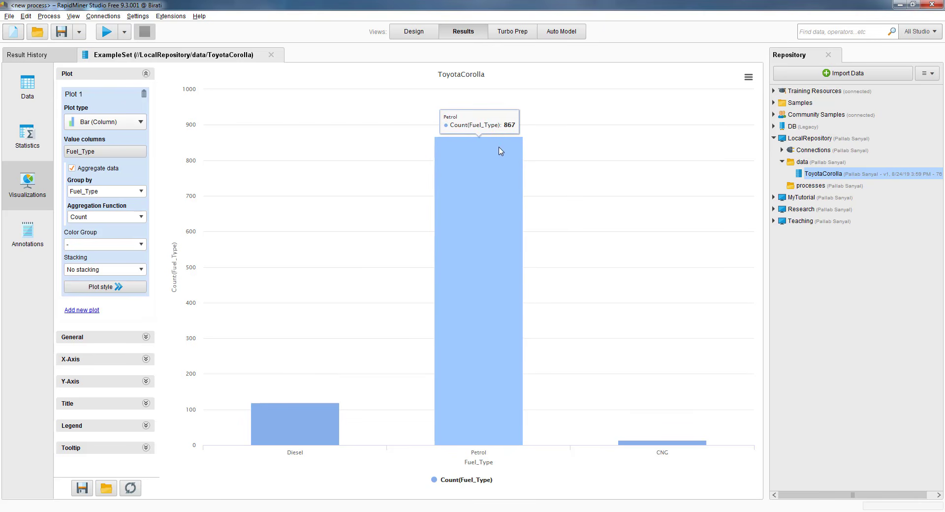
mouse_move(667, 447)
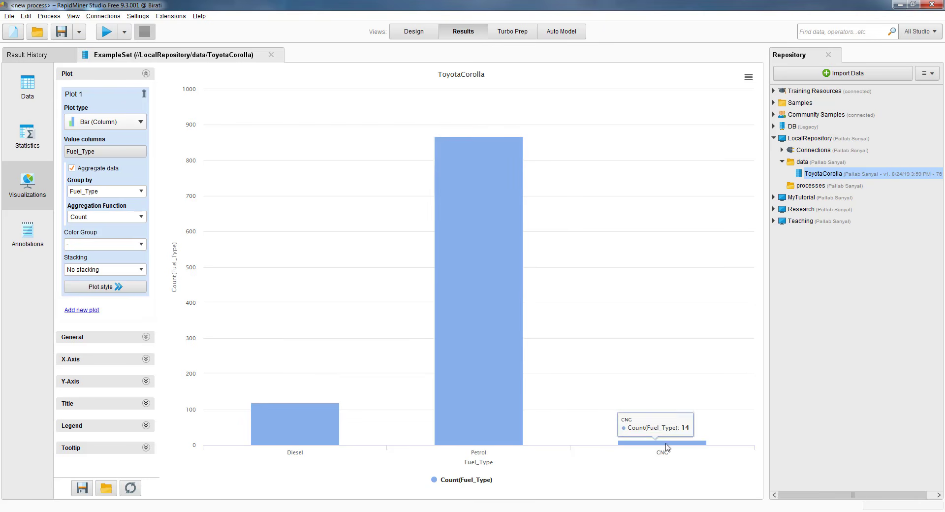
mouse_move(506, 379)
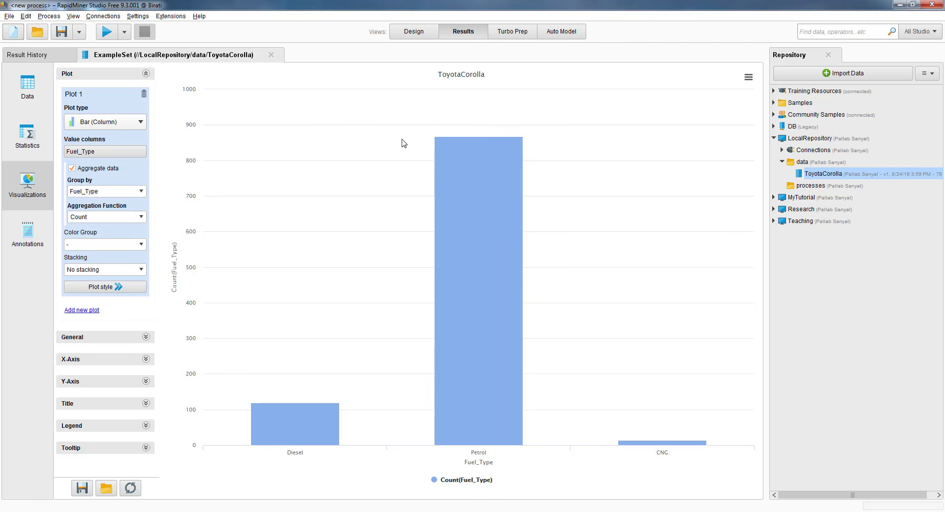
mouse_move(462, 143)
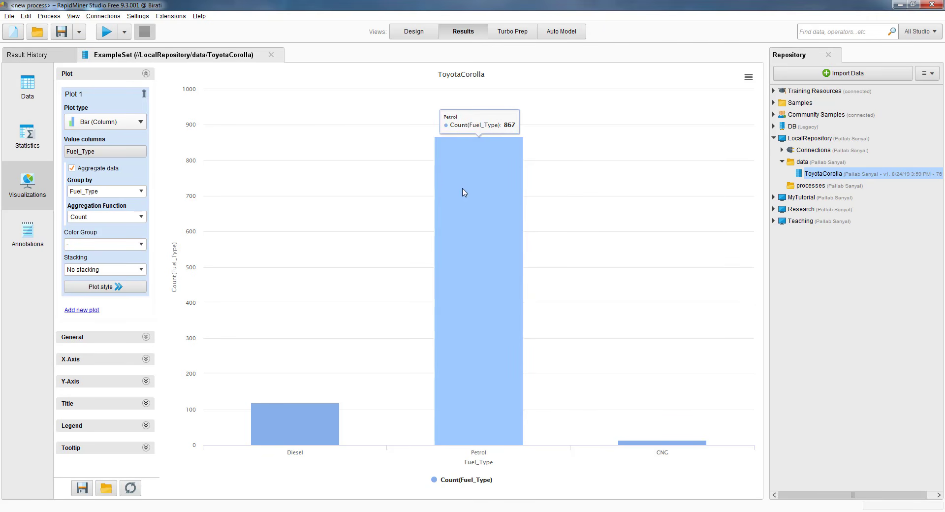
- Change the Fuel_Type plot to a Pie chart and return to the data table
click(140, 122)
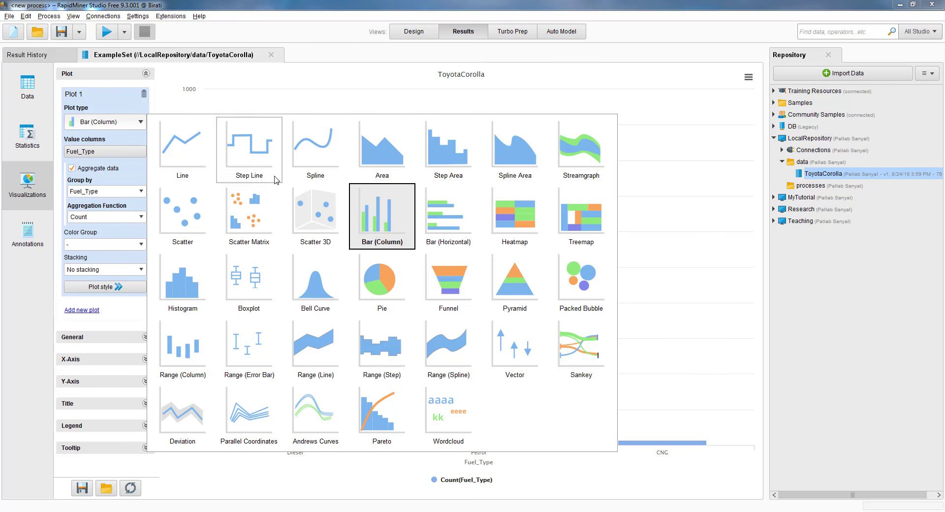
click(386, 280)
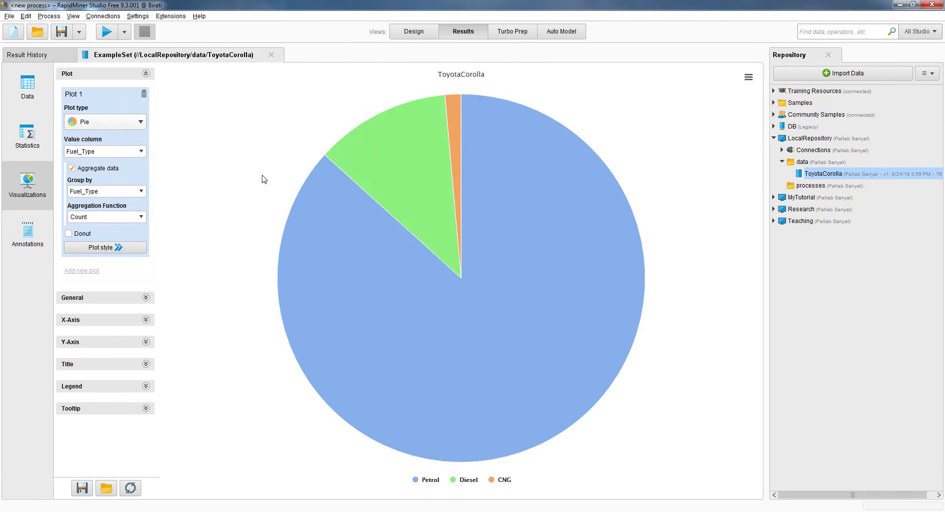
click(25, 86)
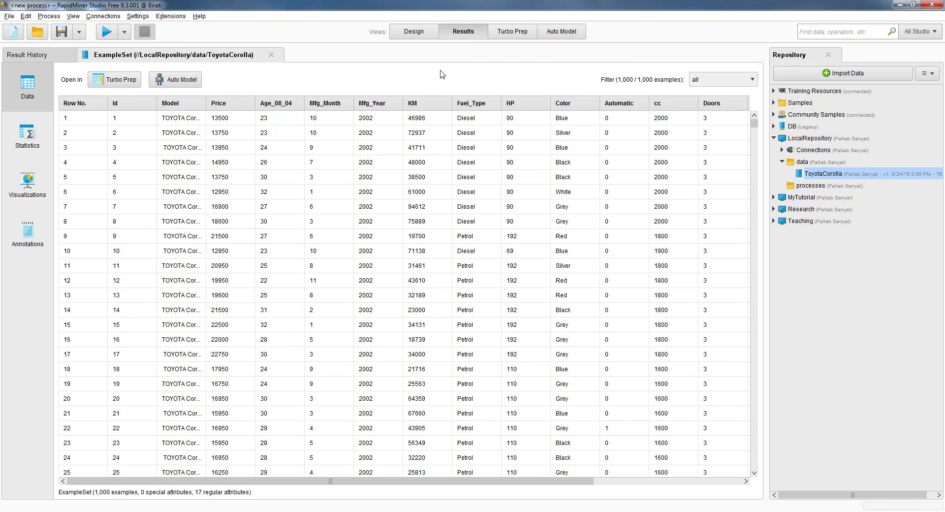
- Switch between the Design and Results views and reopen the ToyotaCorolla dataset from the repository's data folder
click(406, 33)
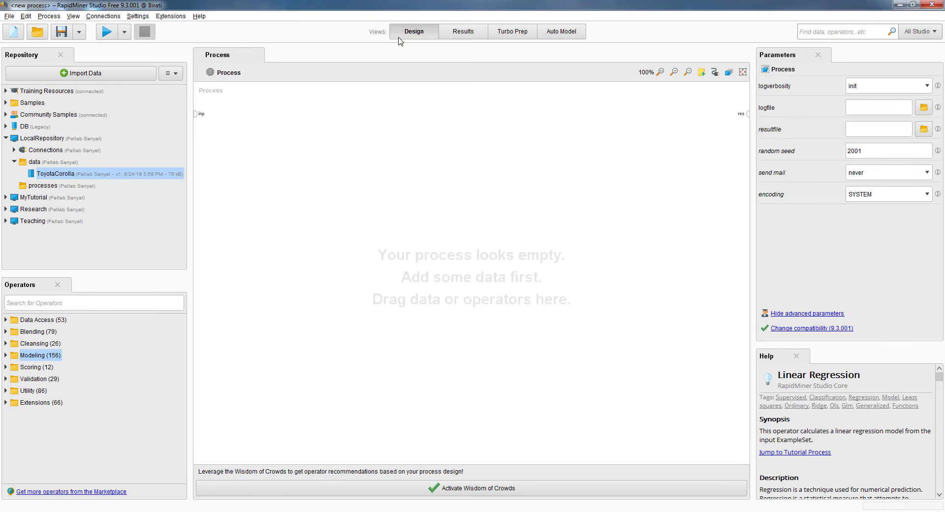
click(455, 34)
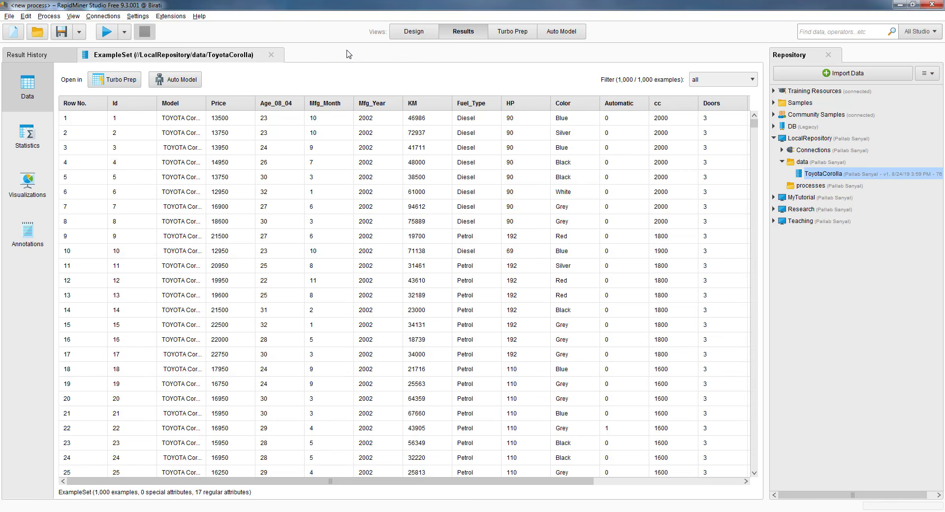
click(407, 34)
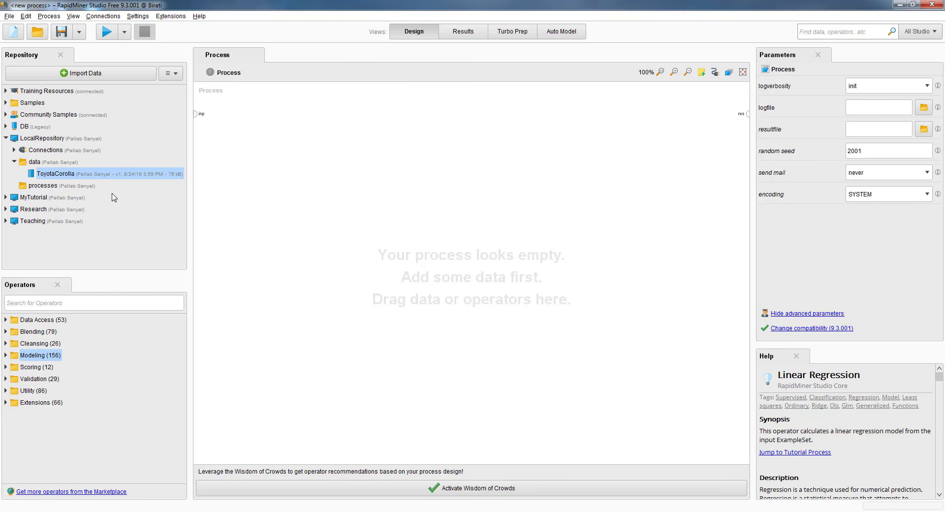
double_click(64, 174)
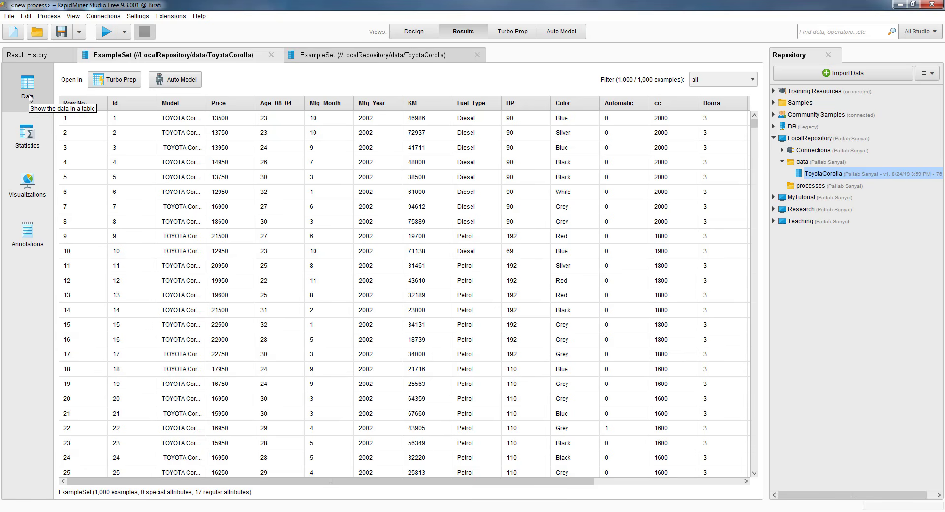
- Change the ToyotaCorolla visualization to a Scatter plot with Age_08_04 as the X-axis column
click(27, 187)
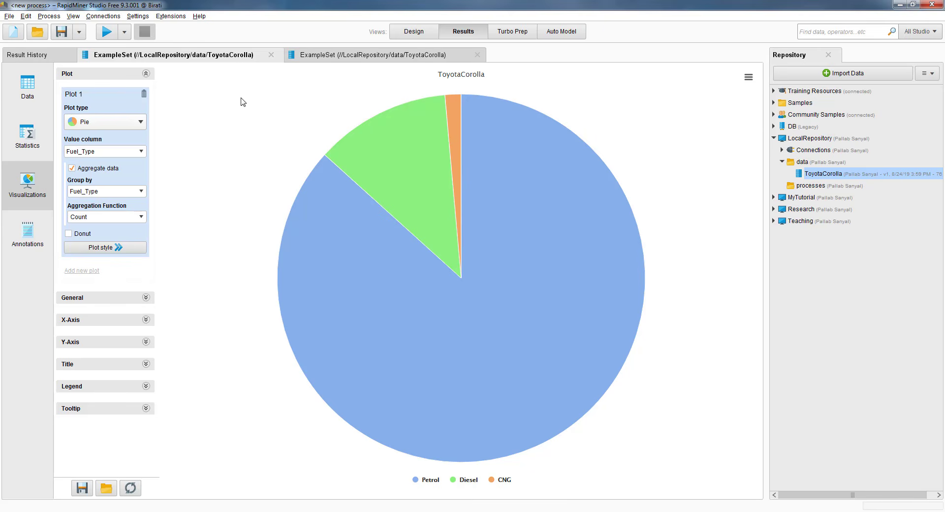
click(141, 123)
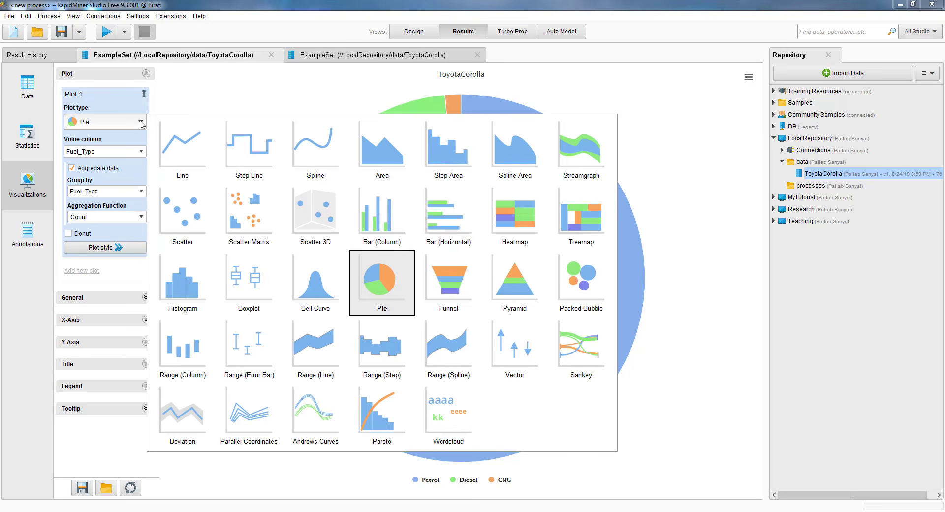
click(186, 212)
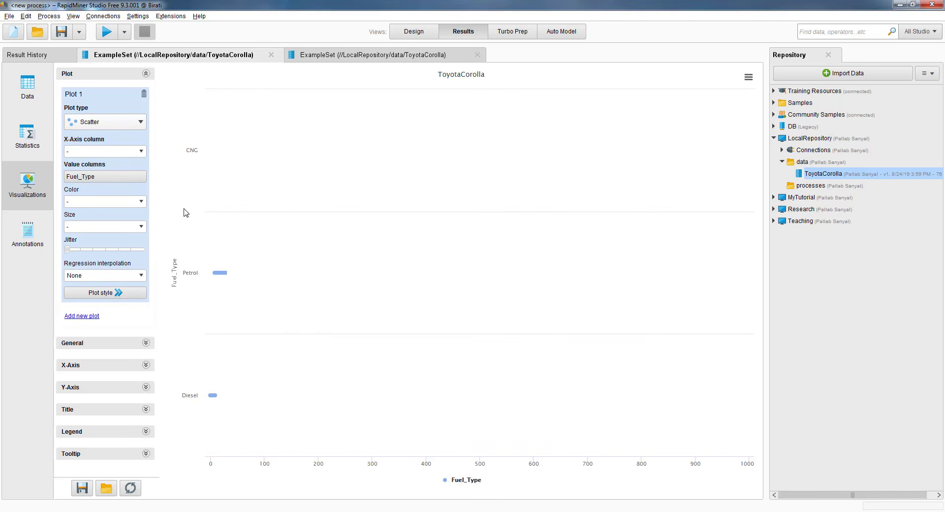
click(141, 151)
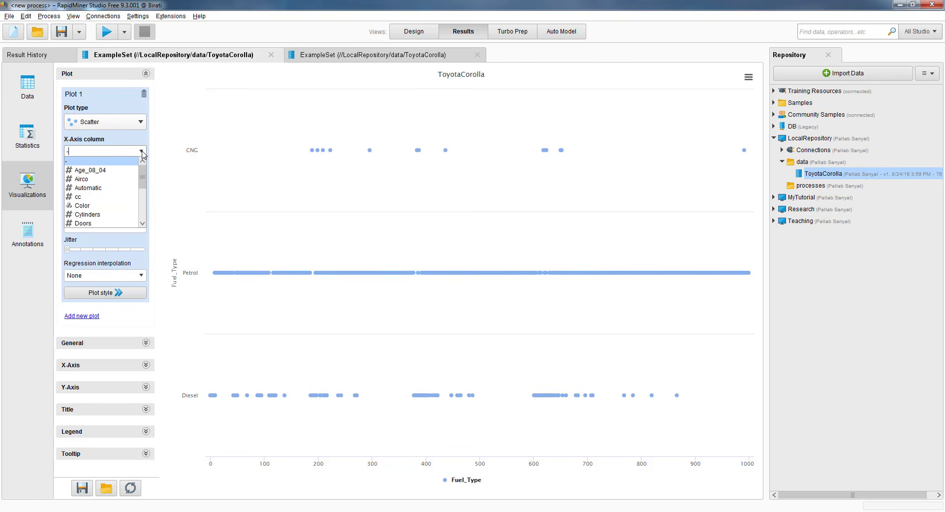
click(111, 172)
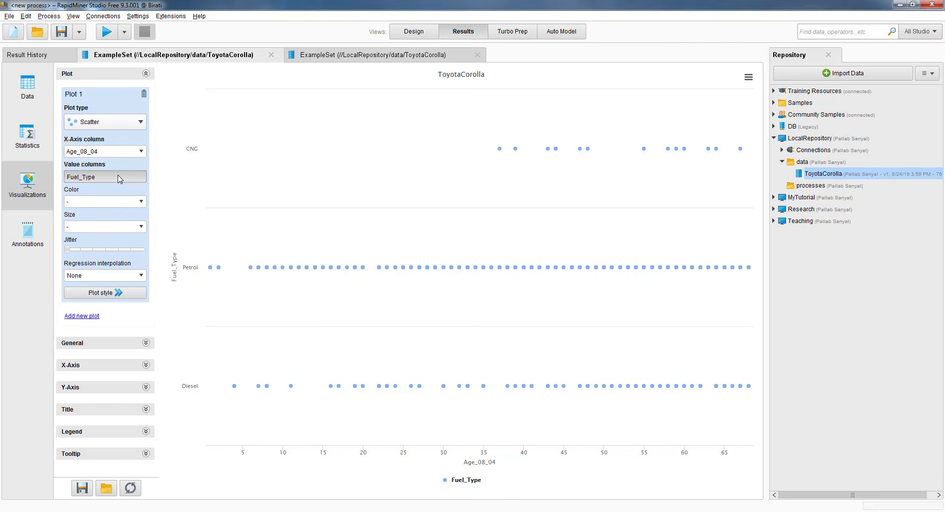
- Replace Fuel_Type with Price as the value column of the ToyotaCorolla scatter plot
click(119, 177)
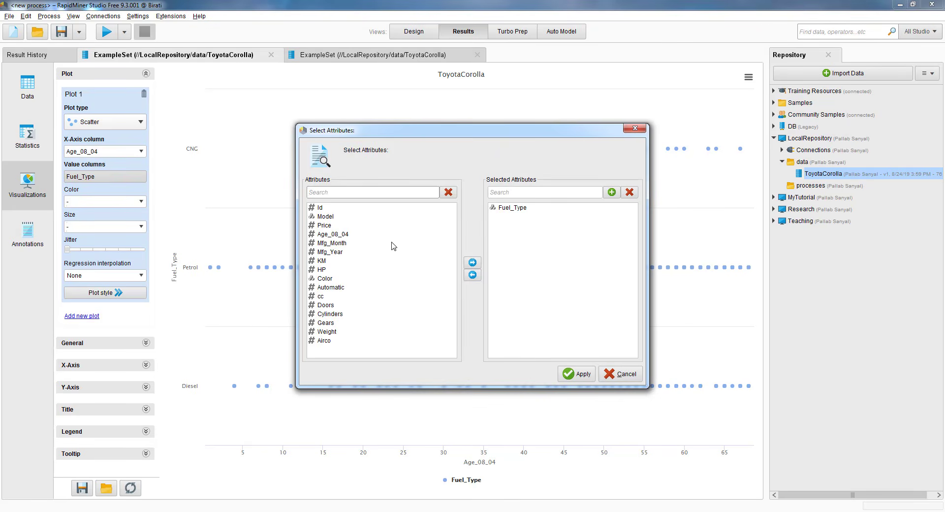
click(324, 225)
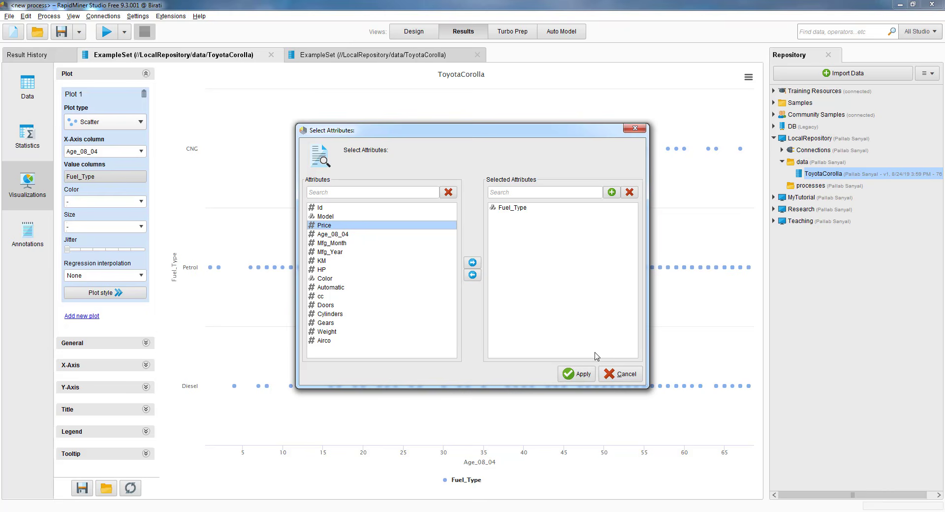
click(472, 263)
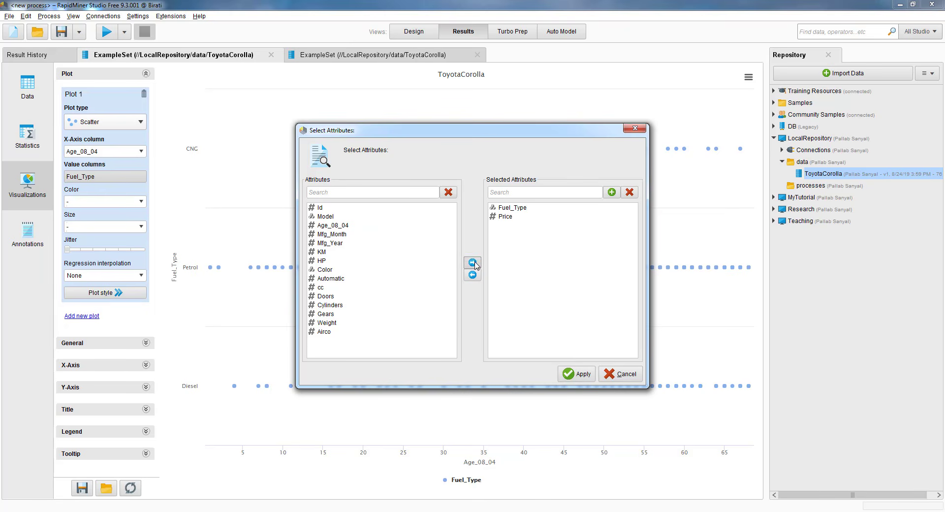
click(506, 208)
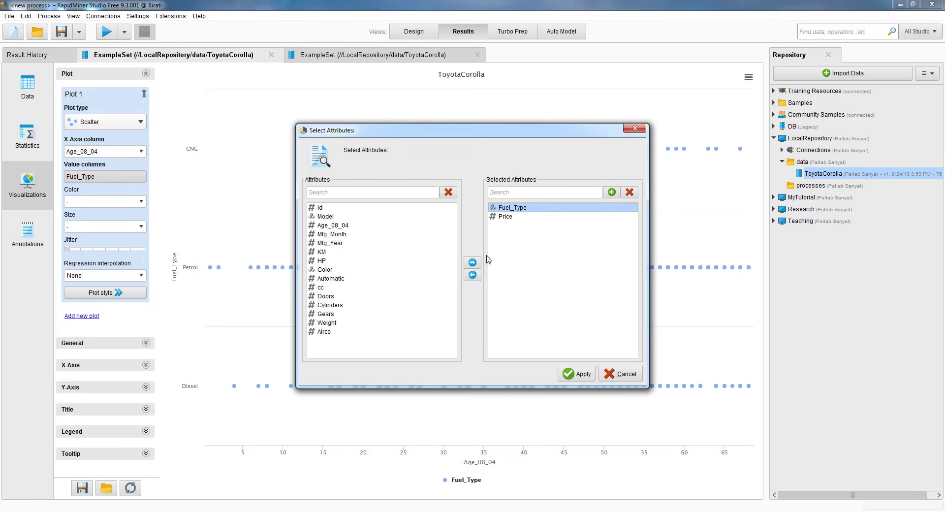
click(472, 275)
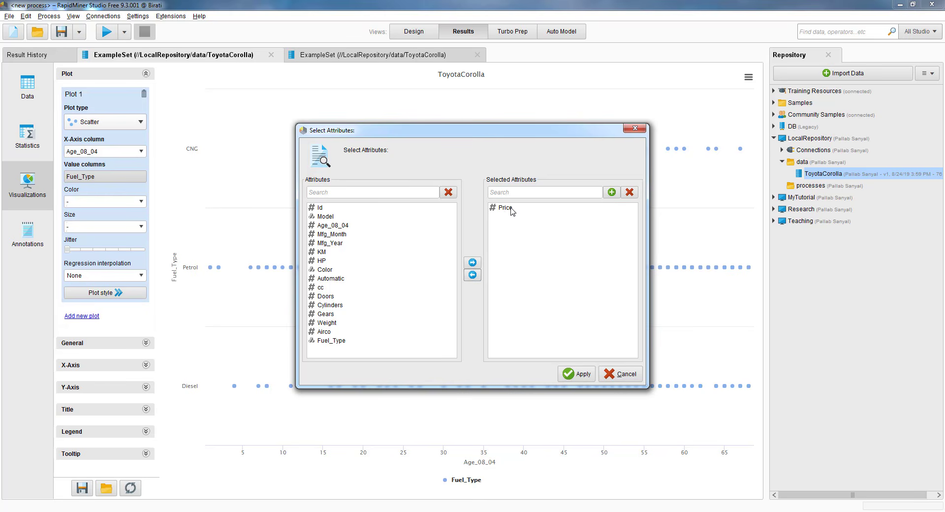
click(501, 209)
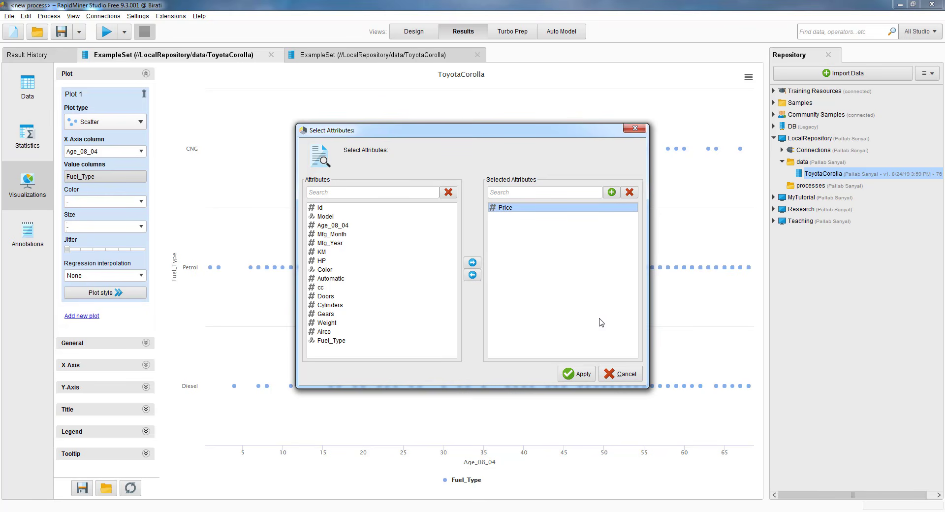
click(575, 375)
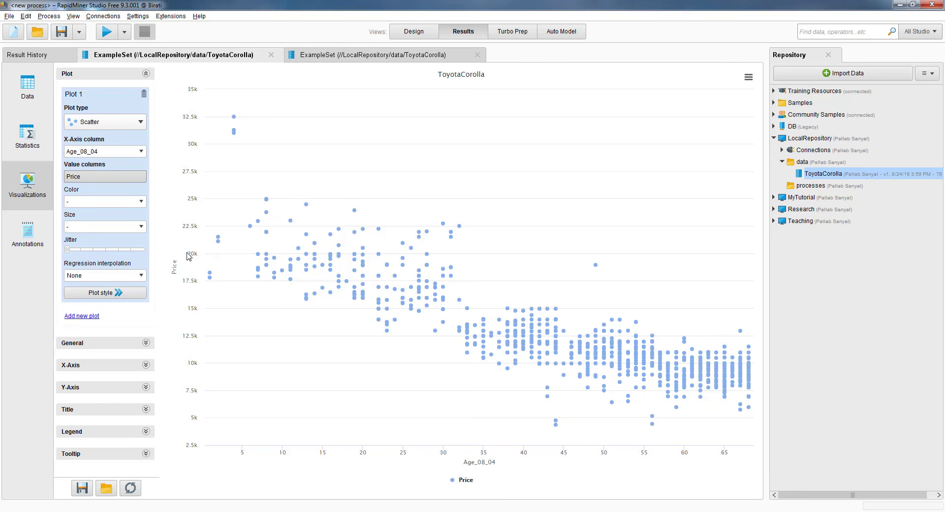
- Color the points of the scatter plot by Fuel_Type
click(142, 201)
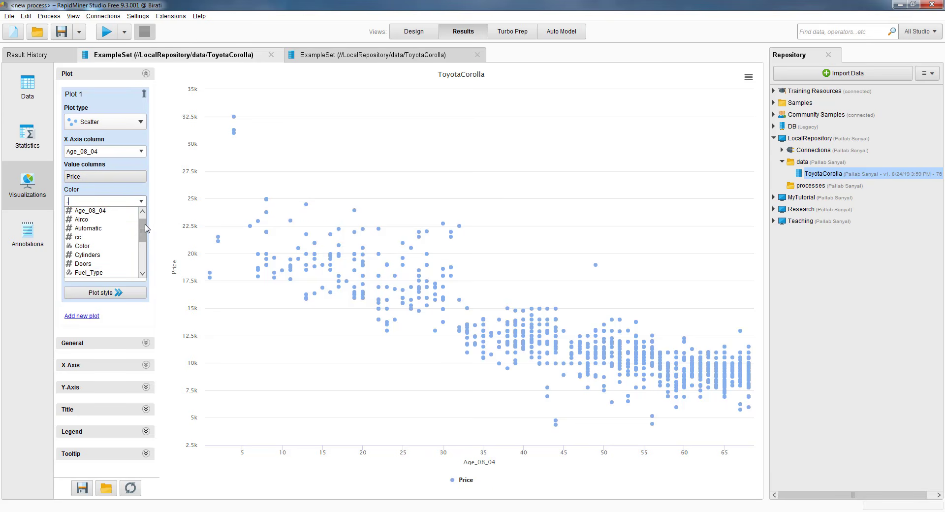
drag(145, 225, 145, 245)
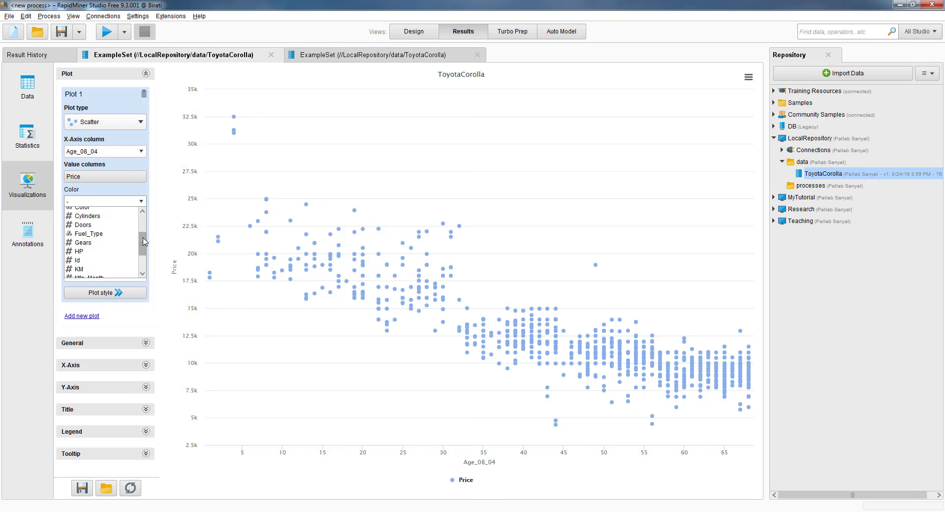
click(113, 234)
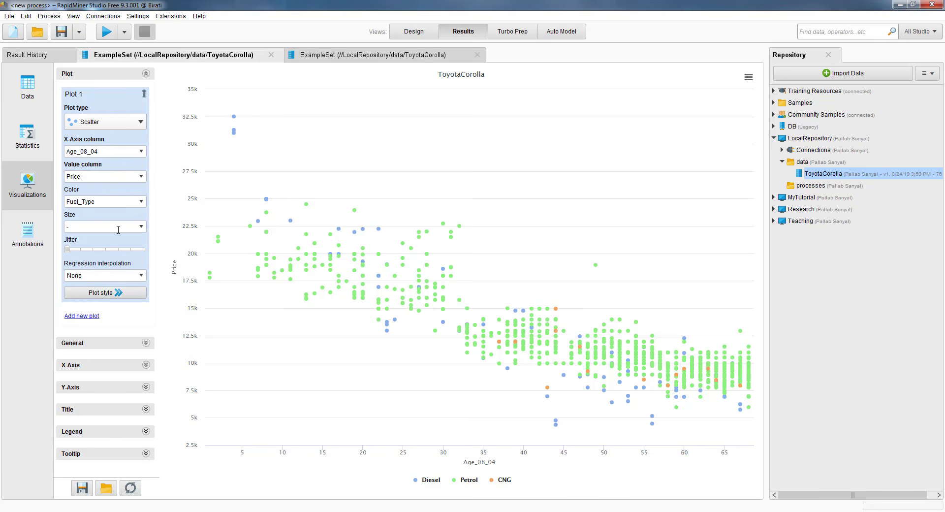
- Look over the columns available for point size and the attribute statistics, and return to the scatter plot
click(142, 228)
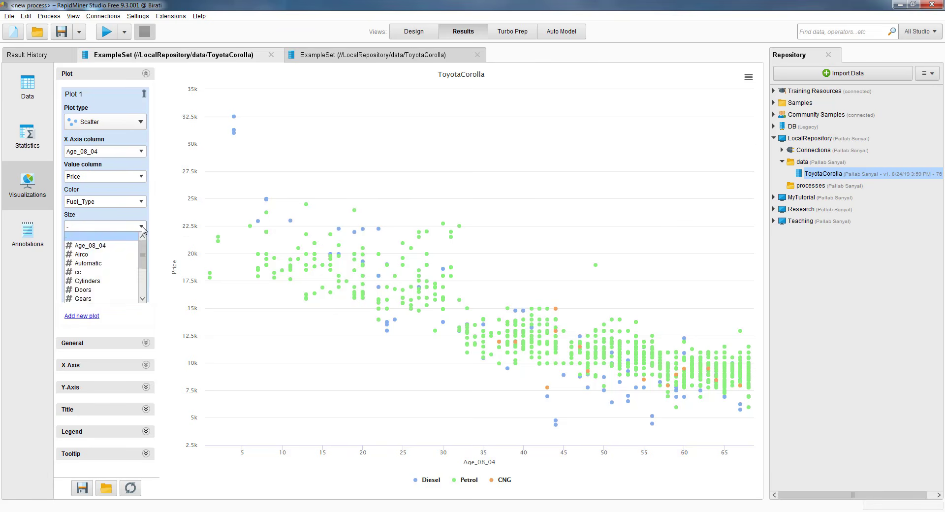
click(142, 228)
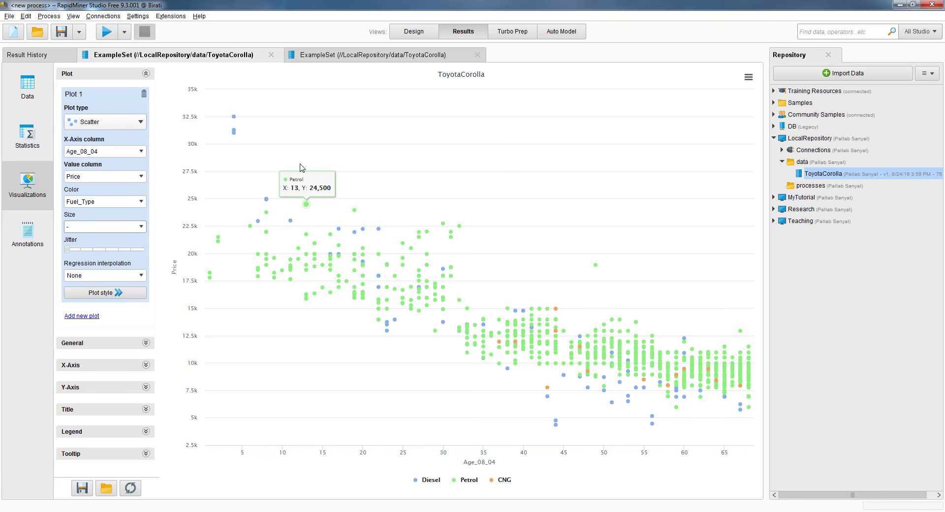
click(27, 141)
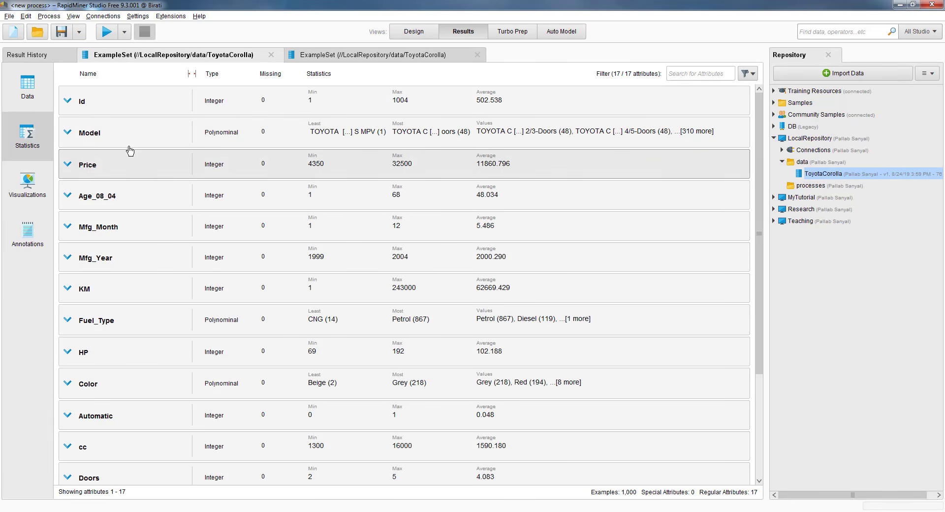
click(28, 188)
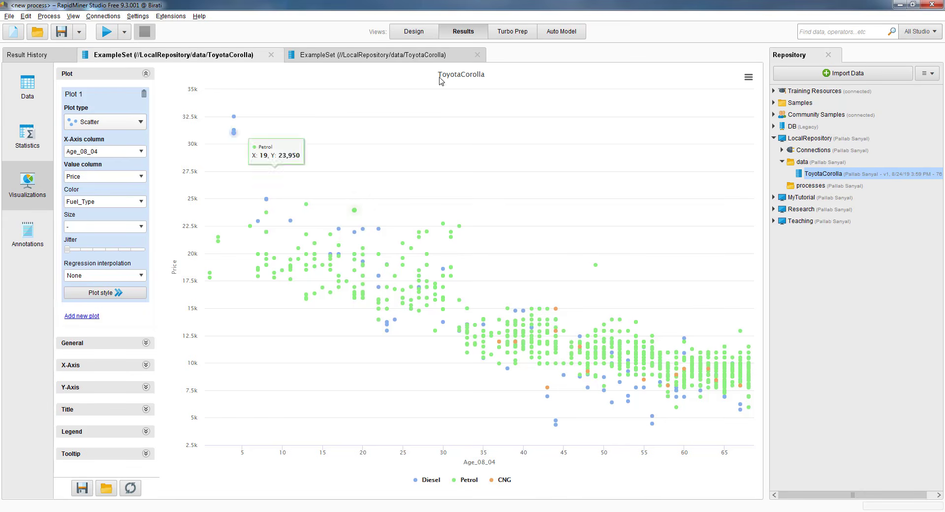
- Add the ToyotaCorolla dataset from the repository to the empty process in the Design view and run the process
click(413, 33)
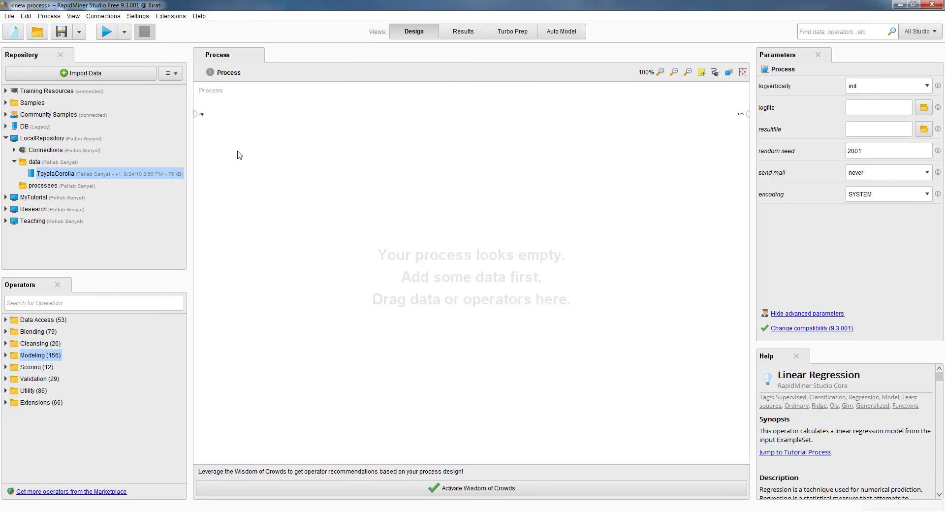
drag(52, 173, 284, 139)
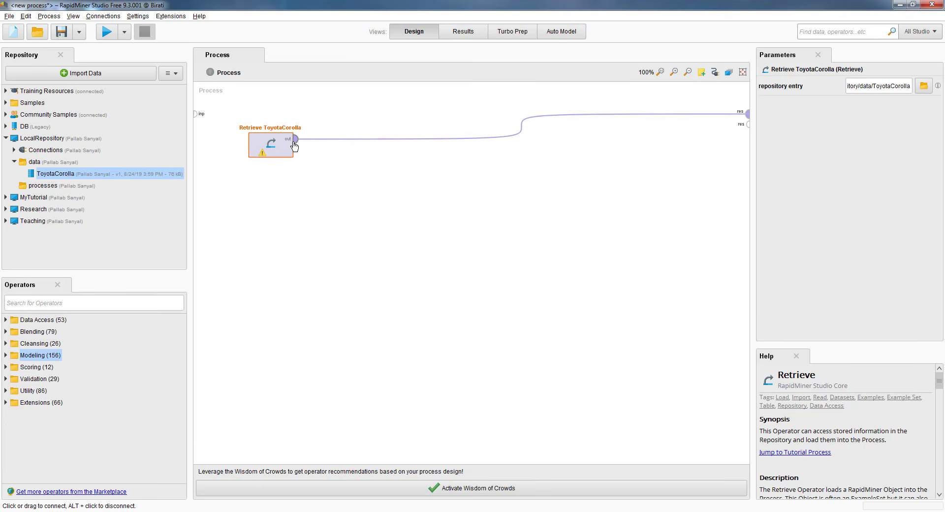
mouse_move(295, 145)
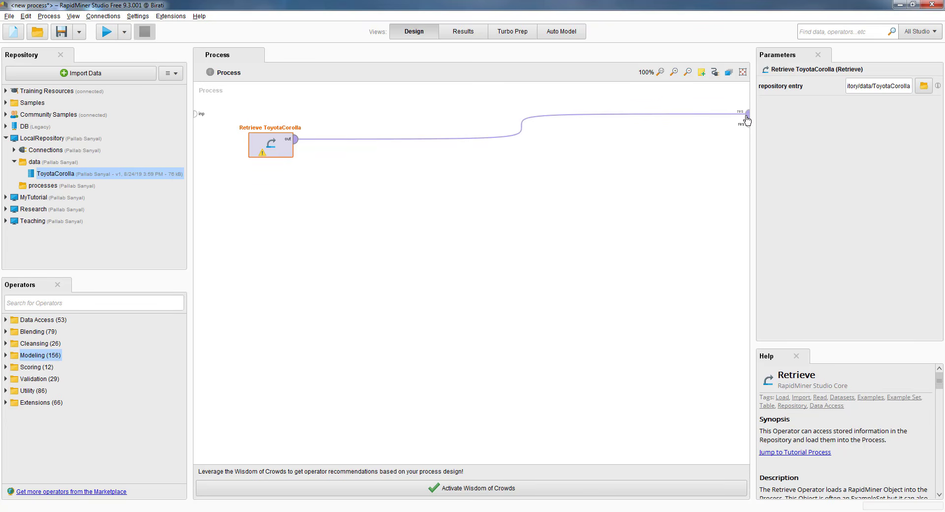
mouse_move(747, 117)
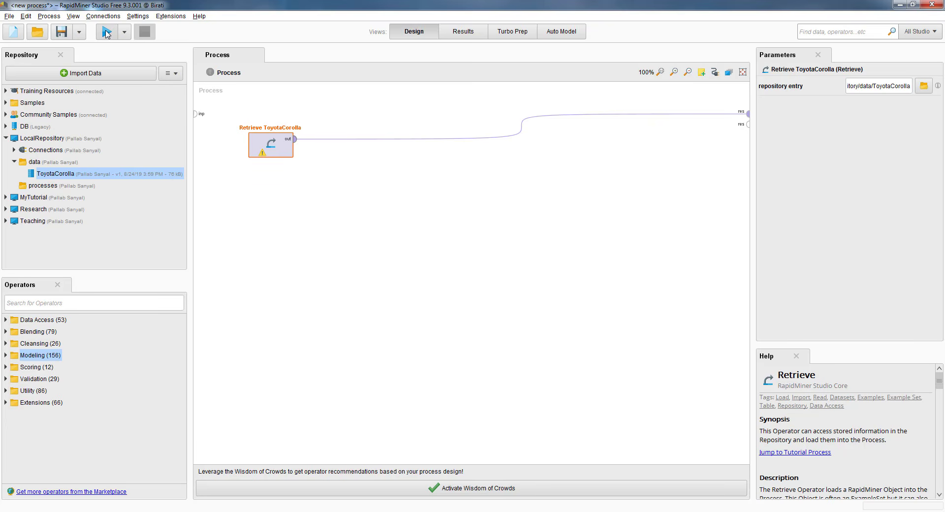
click(107, 33)
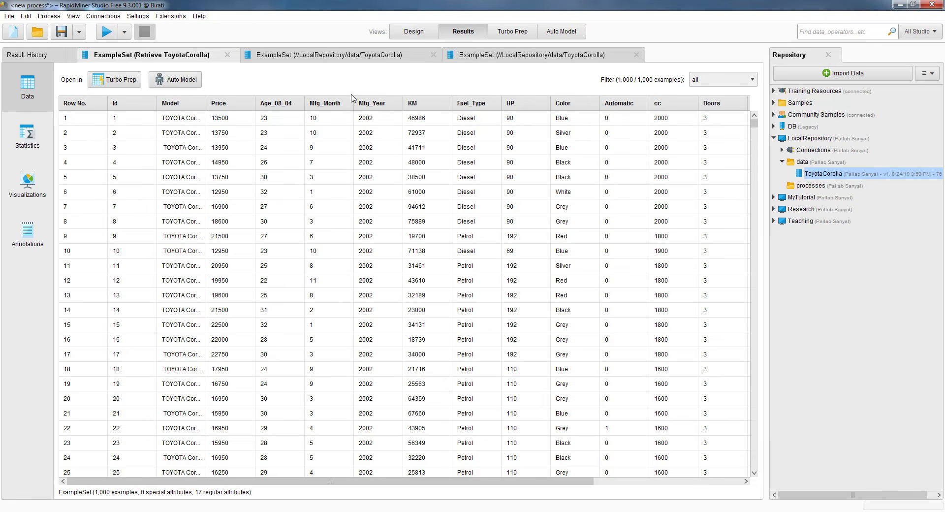
- Return to the Design view and browse the Utility group of operators
click(414, 31)
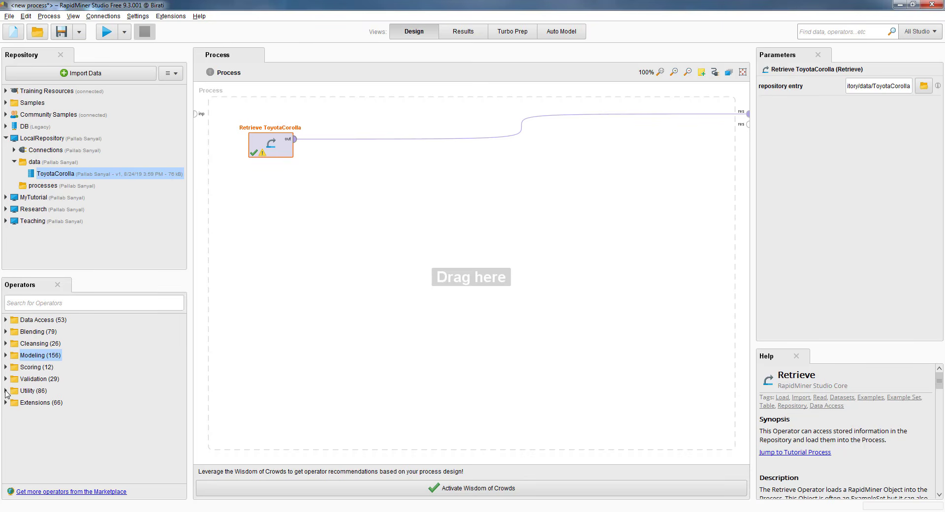
click(6, 391)
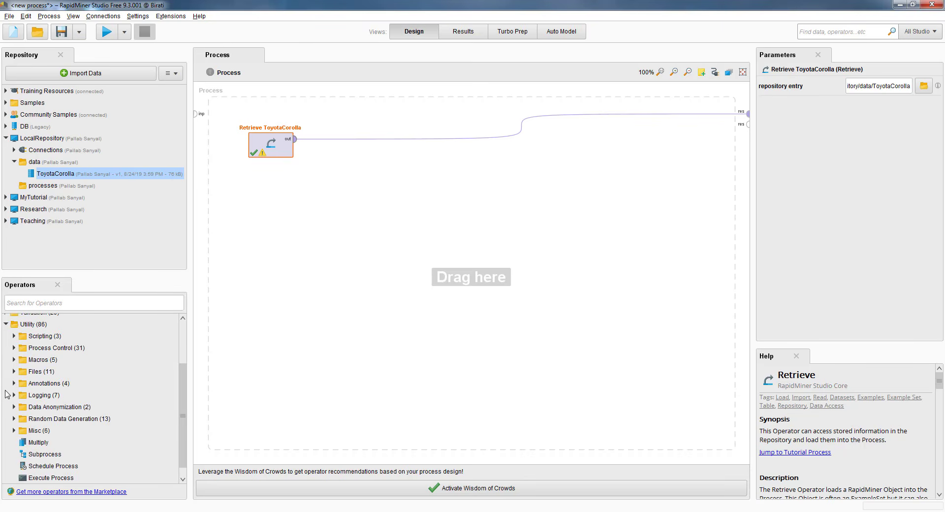
scroll(49, 416, down, 1)
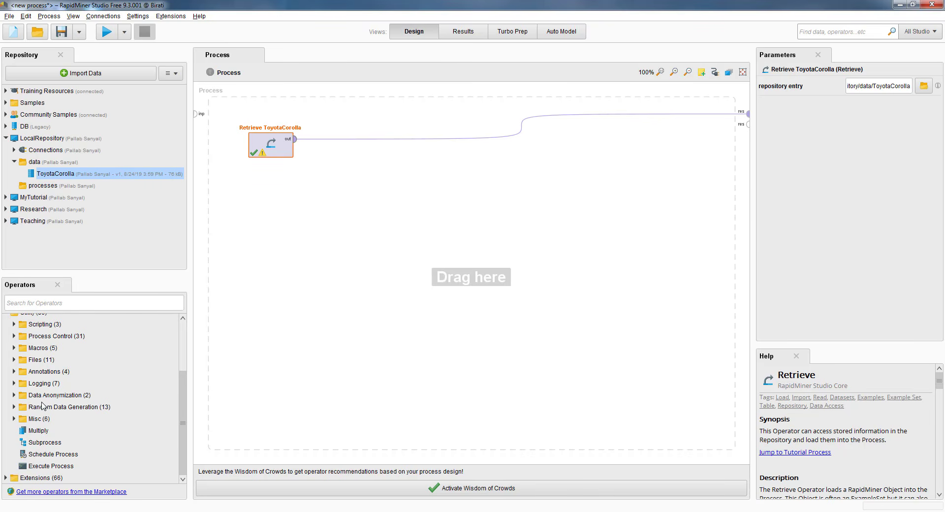
scroll(44, 407, up, 5)
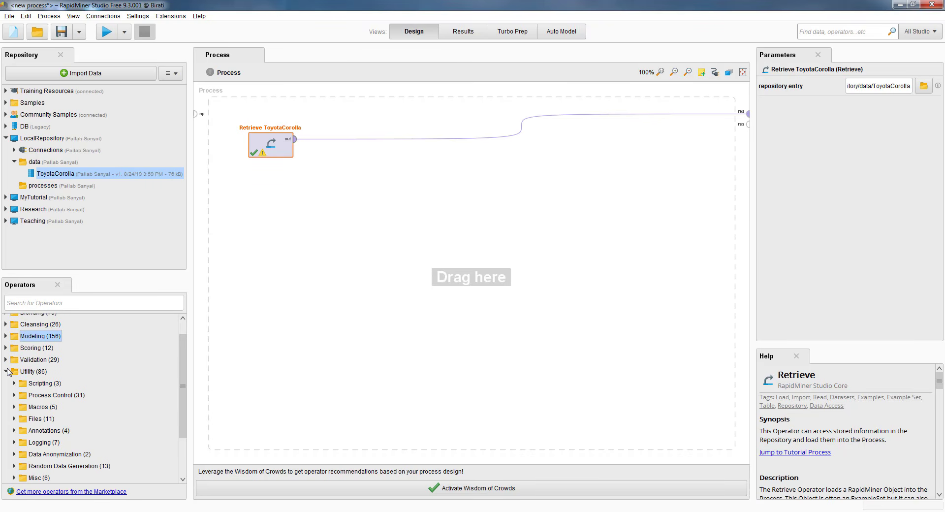
click(5, 371)
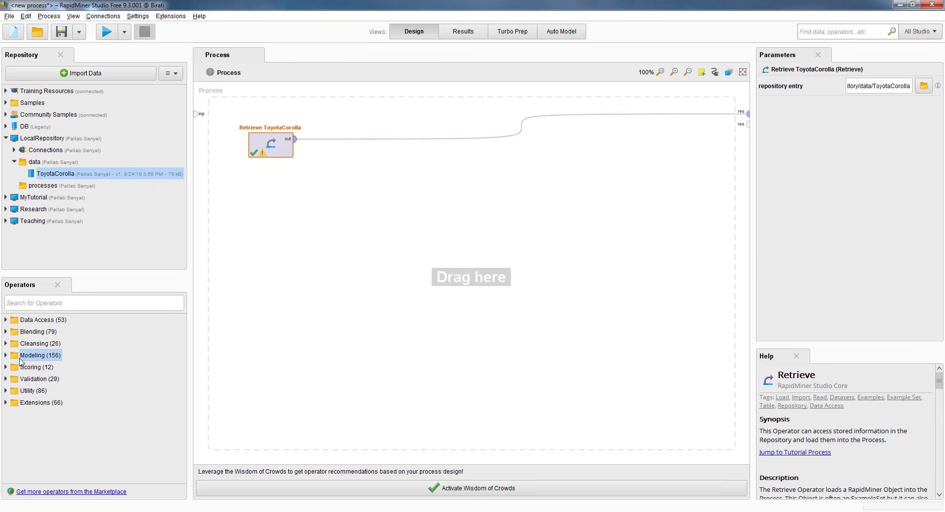
- Search the operators for "correlation" and add the Correlation Matrix operator to the process
click(37, 301)
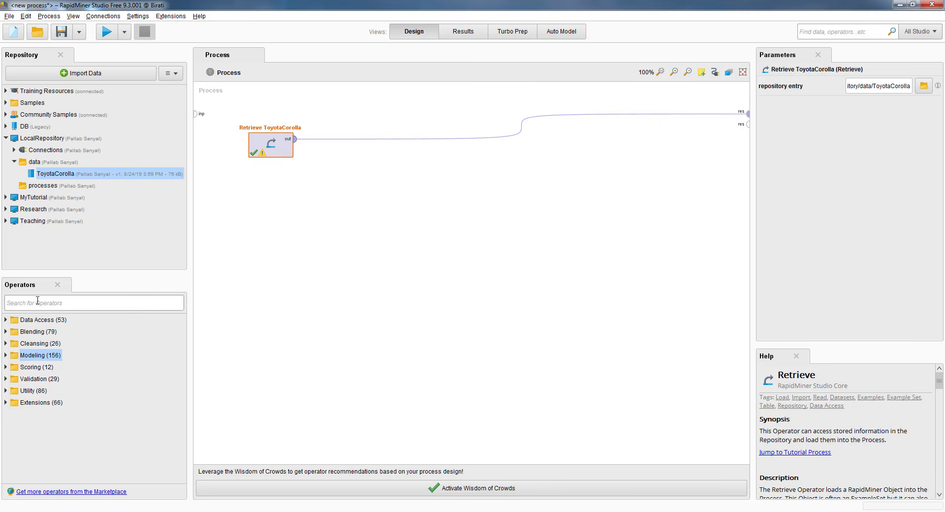
text(cor)
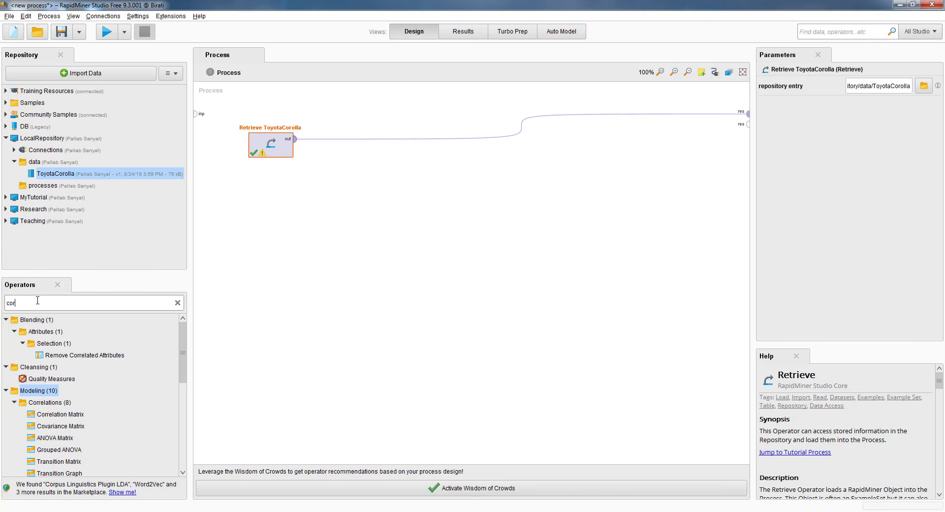
text(relation)
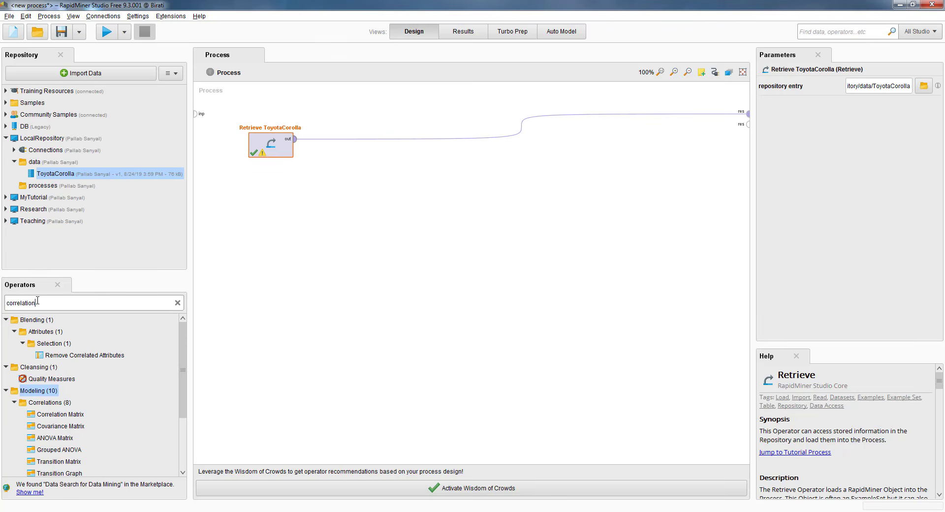
scroll(84, 389, down, 2)
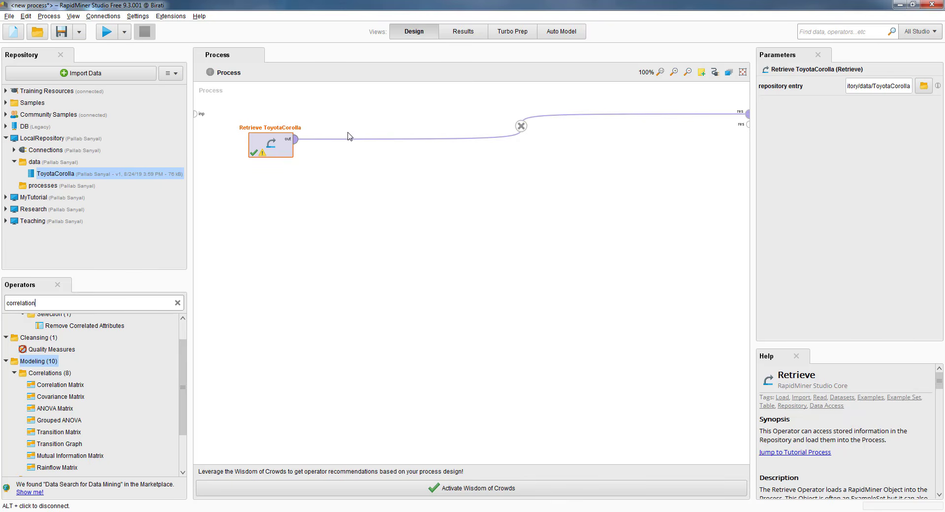
double_click(49, 388)
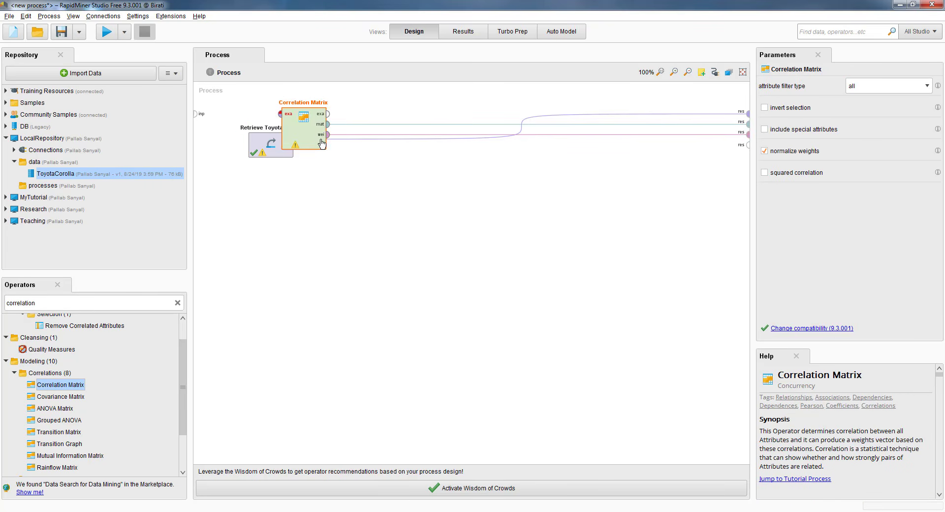
- Move the Correlation Matrix operator clear of the Retrieve operator and remove its mat and wei connections to the process results
drag(311, 137, 391, 196)
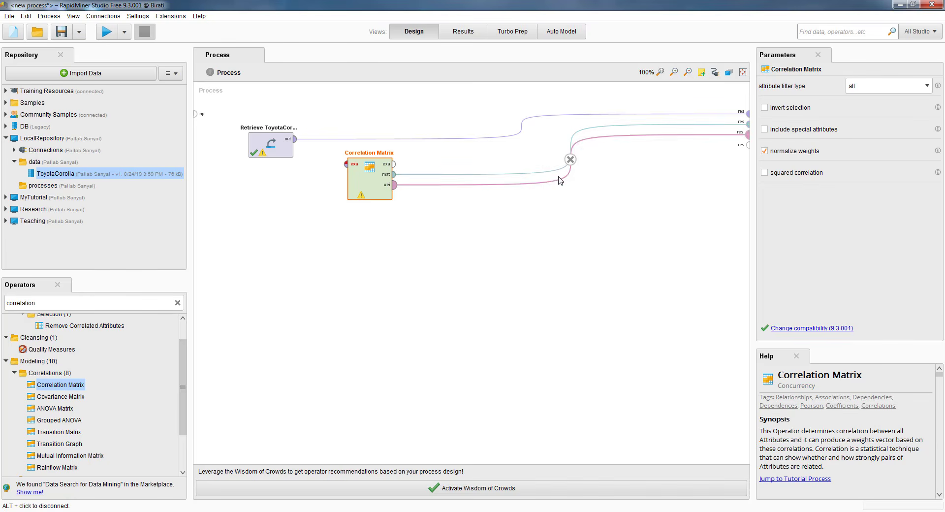
click(571, 150)
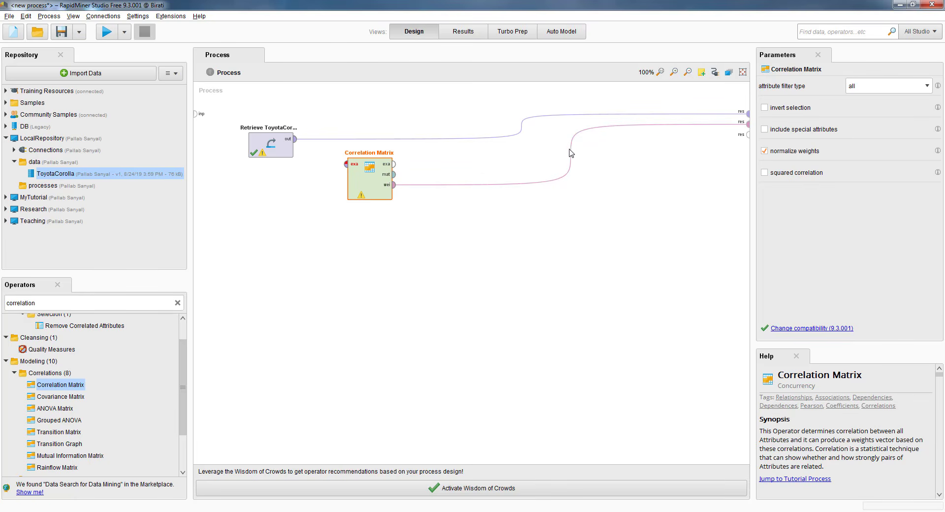
click(570, 154)
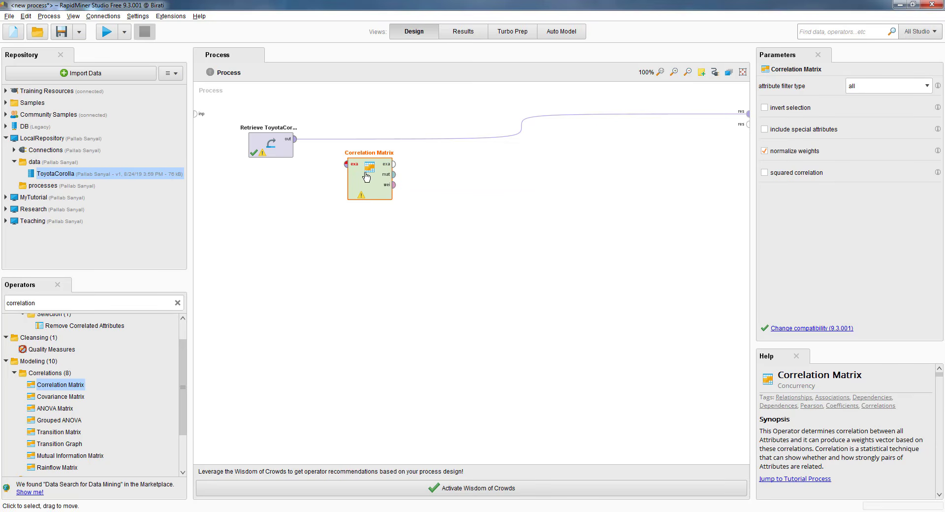
drag(374, 193, 439, 218)
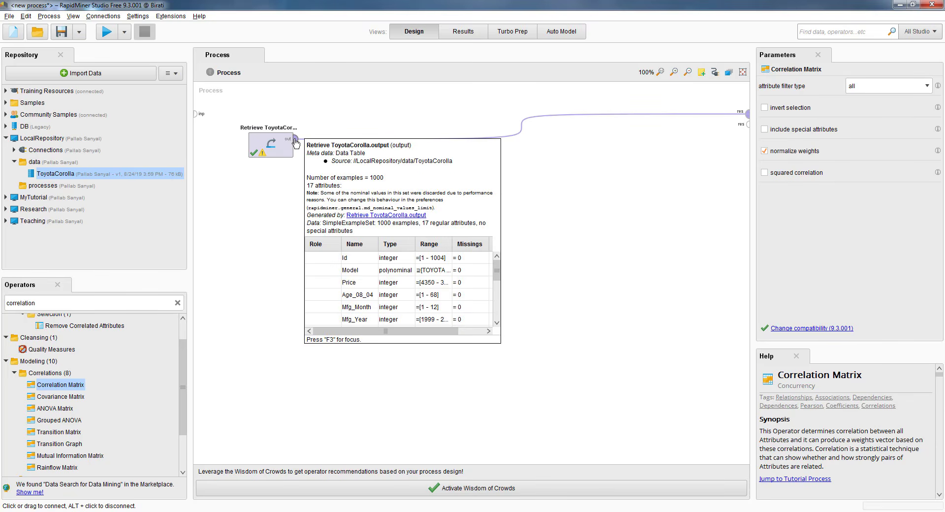
- Connect the Retrieve ToyotaCorolla output to the Correlation Matrix exa input and move the Correlation Matrix operator level with the Retrieve operator
click(295, 143)
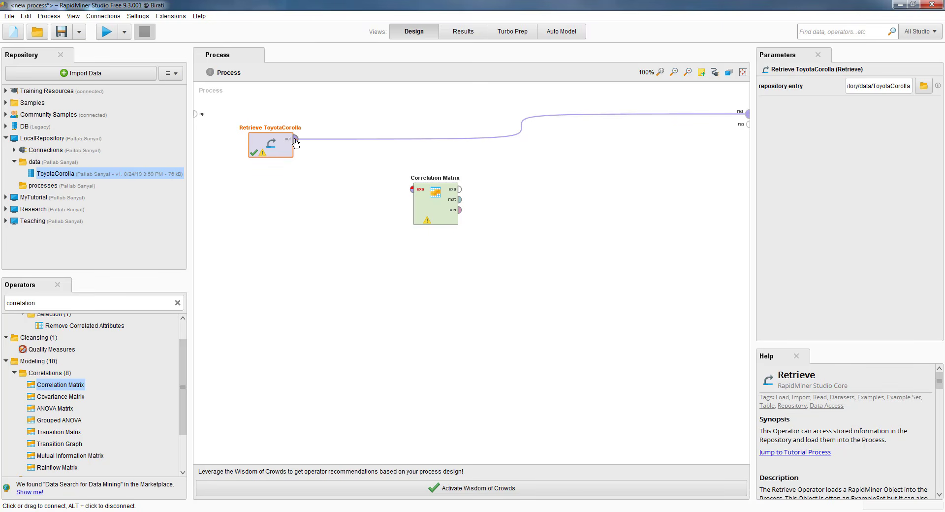
click(295, 141)
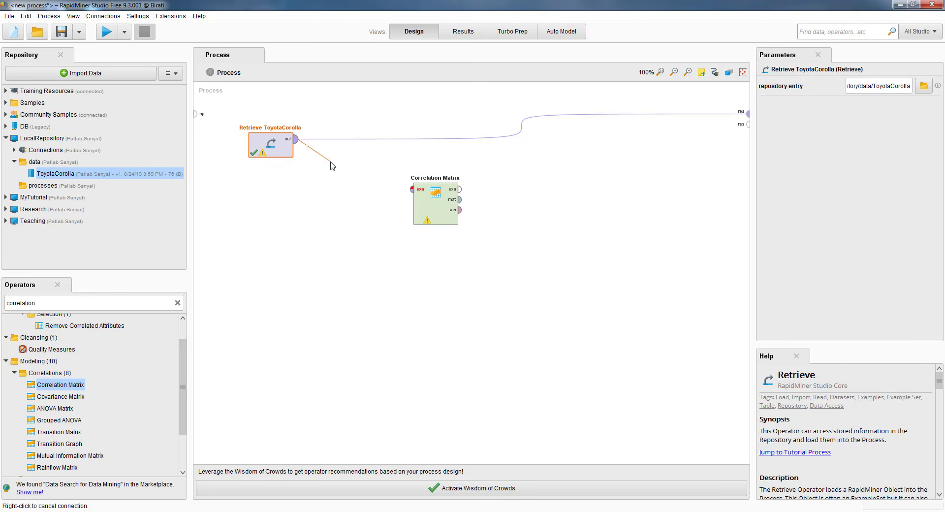
click(411, 192)
drag(431, 224, 432, 176)
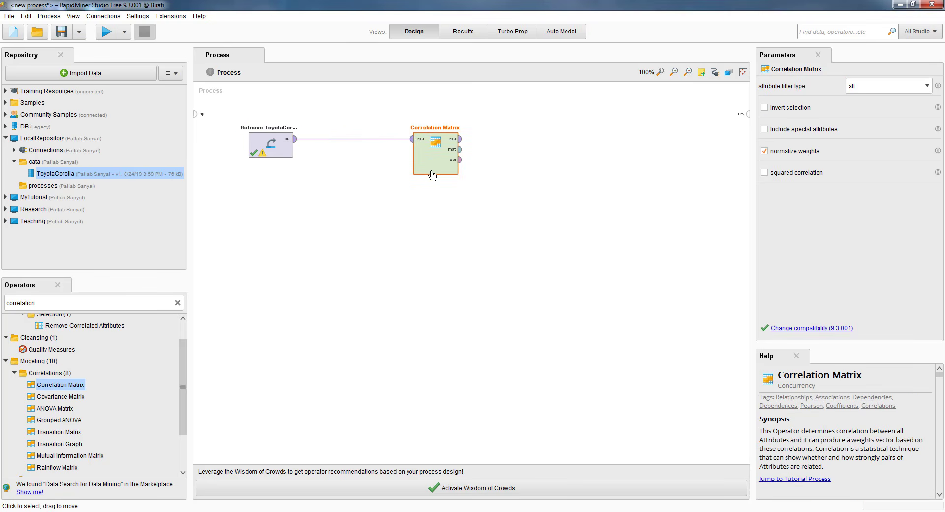
- Connect the mat output of the Correlation Matrix operator to the first result port of the process
mouse_move(413, 142)
mouse_move(459, 150)
click(462, 149)
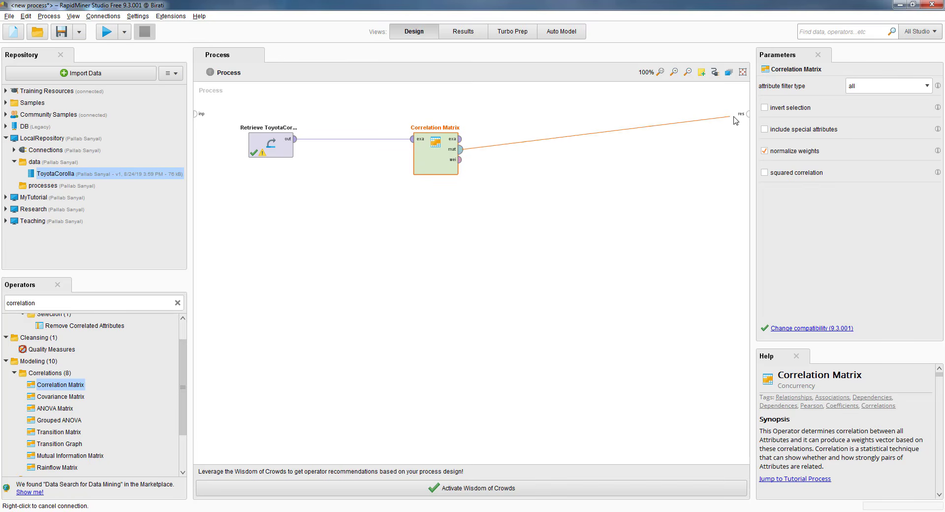
click(748, 115)
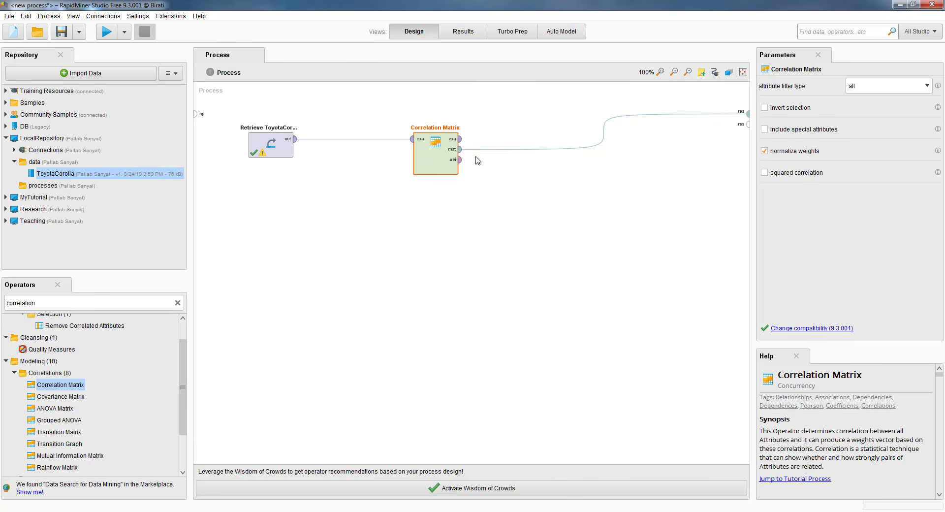
- Enlarge the help area and read the Correlation Matrix documentation from the synopsis and description through its output ports
mouse_move(463, 155)
drag(843, 342, 842, 229)
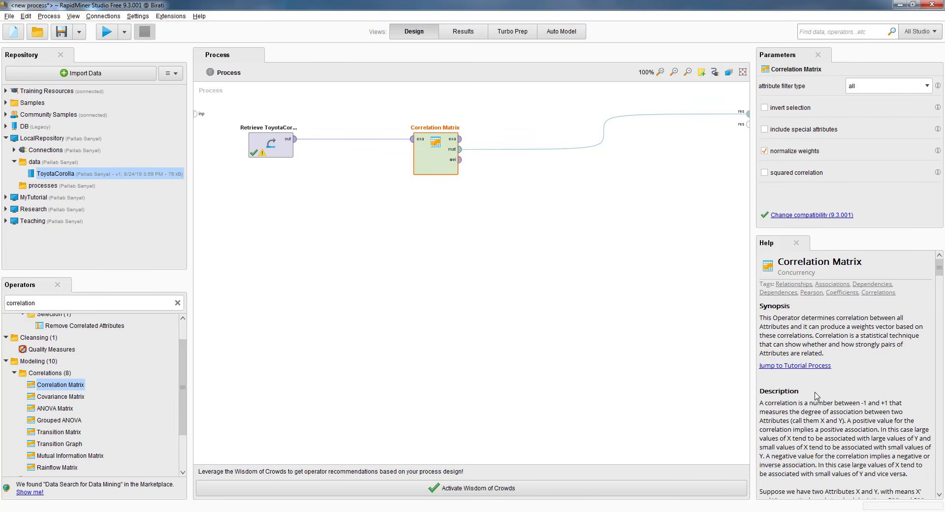
scroll(817, 396, down, 1)
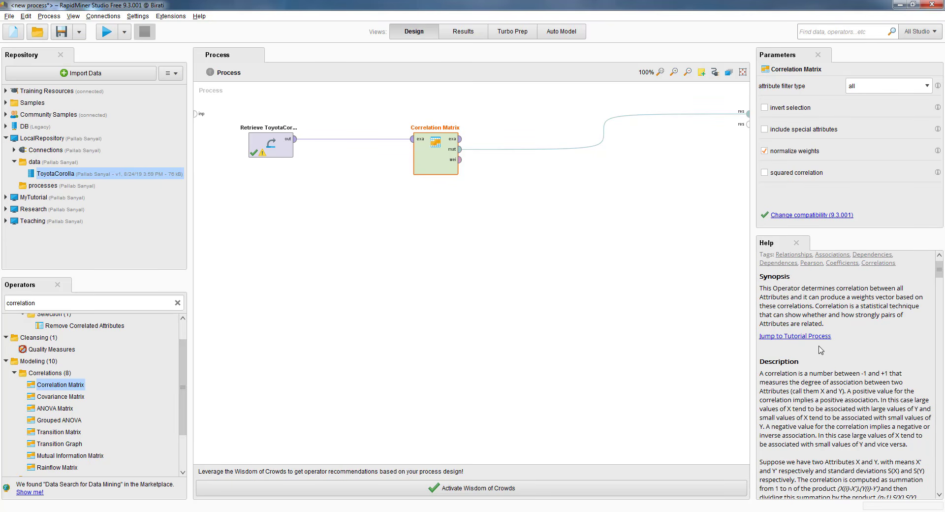
scroll(817, 354, down, 1)
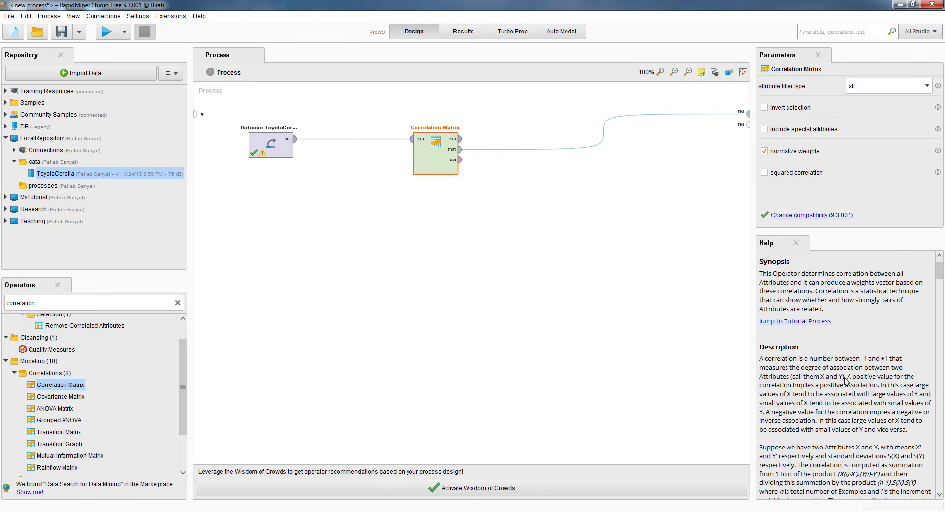
scroll(838, 384, down, 5)
scroll(838, 384, down, 9)
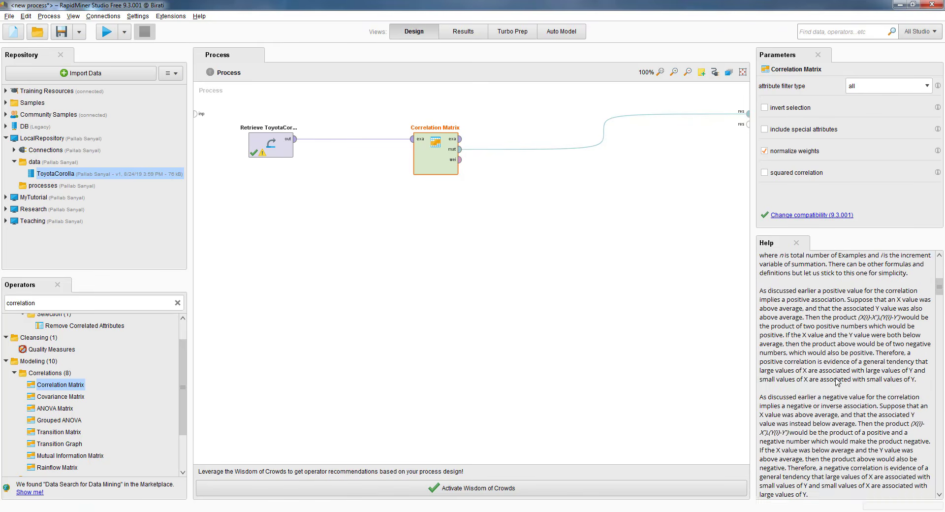
scroll(825, 378, down, 5)
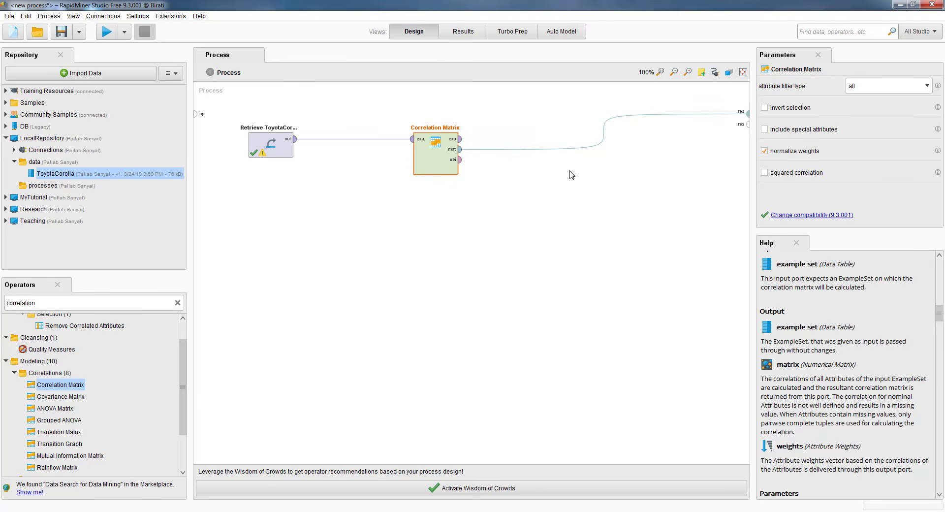
scroll(828, 403, down, 2)
scroll(828, 404, down, 1)
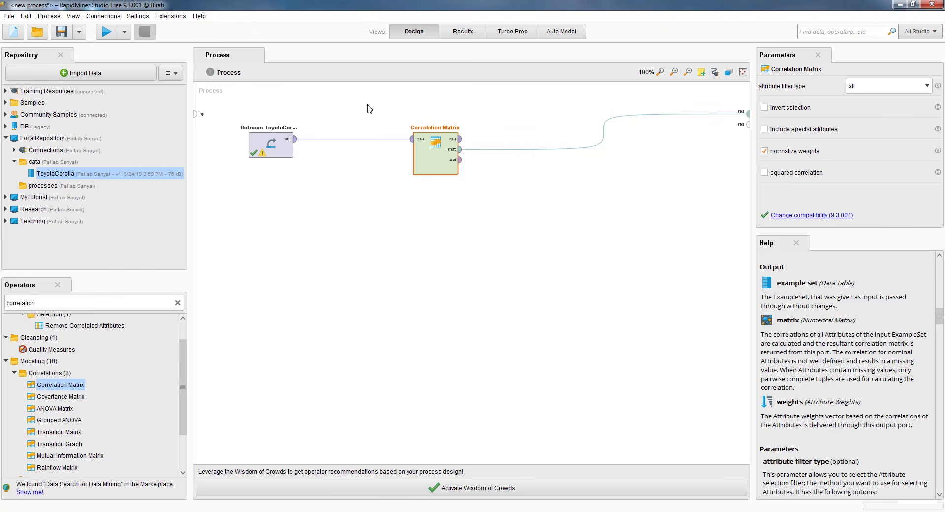
- Run the process, review the correlation matrix, and close it together with the two open ToyotaCorolla example set results
click(107, 33)
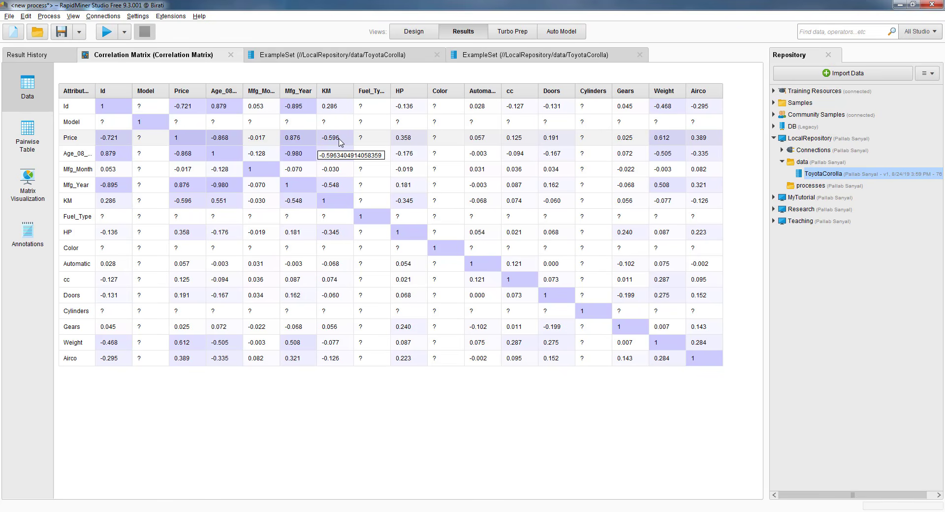
click(231, 55)
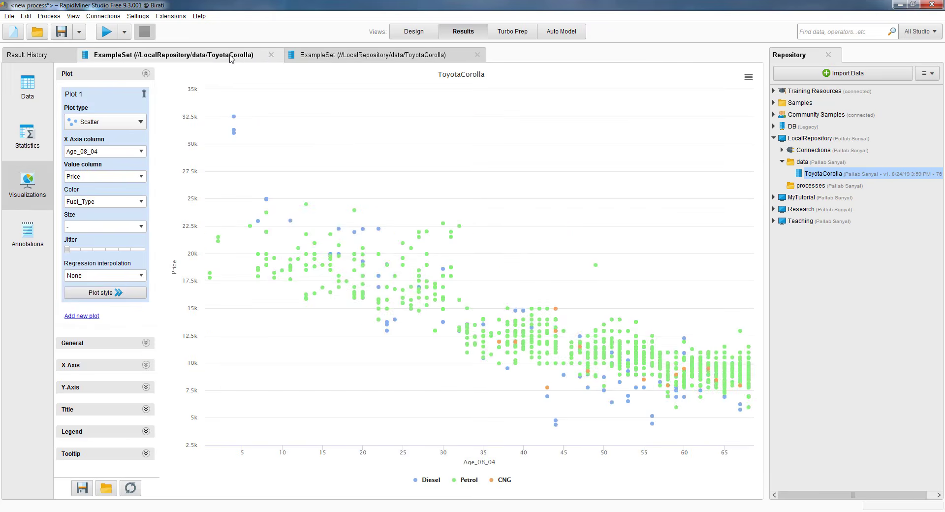
click(271, 55)
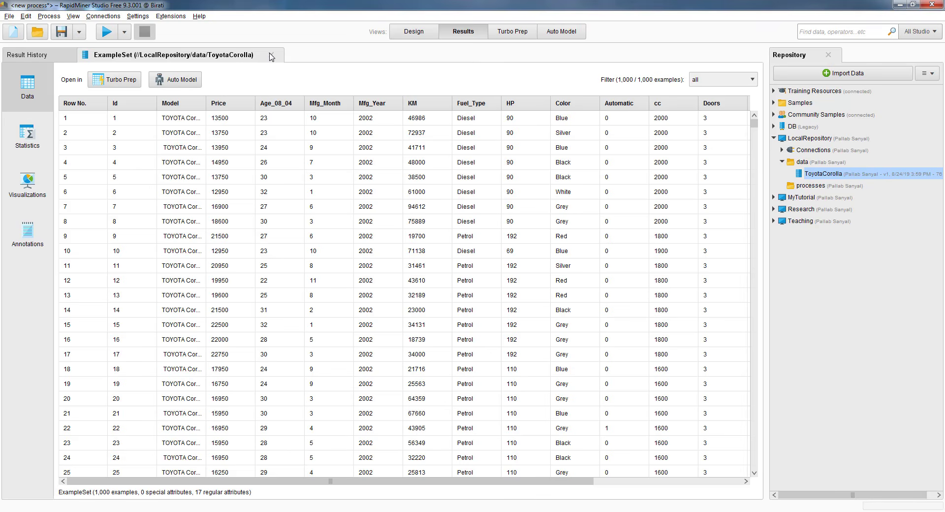
click(271, 55)
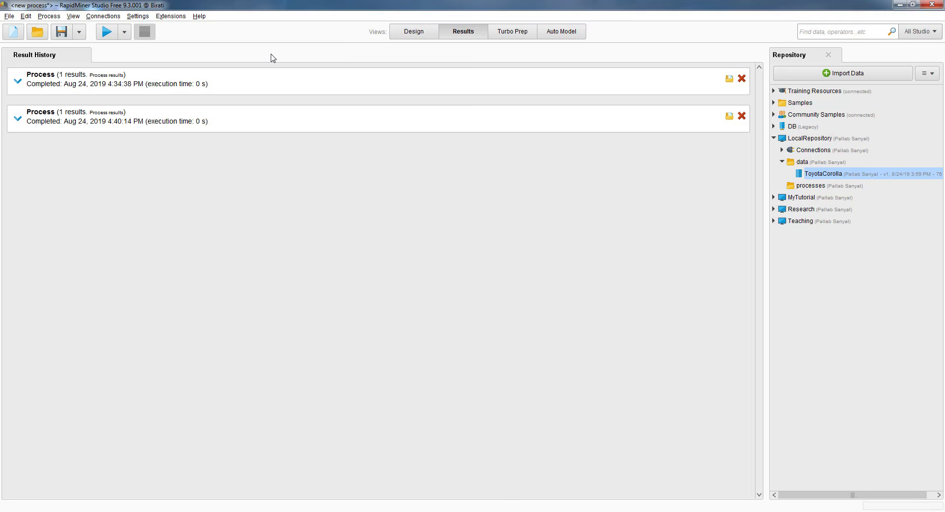
- Rerun the process from the Design view to produce the correlation matrix again, and return to the Design view
click(413, 33)
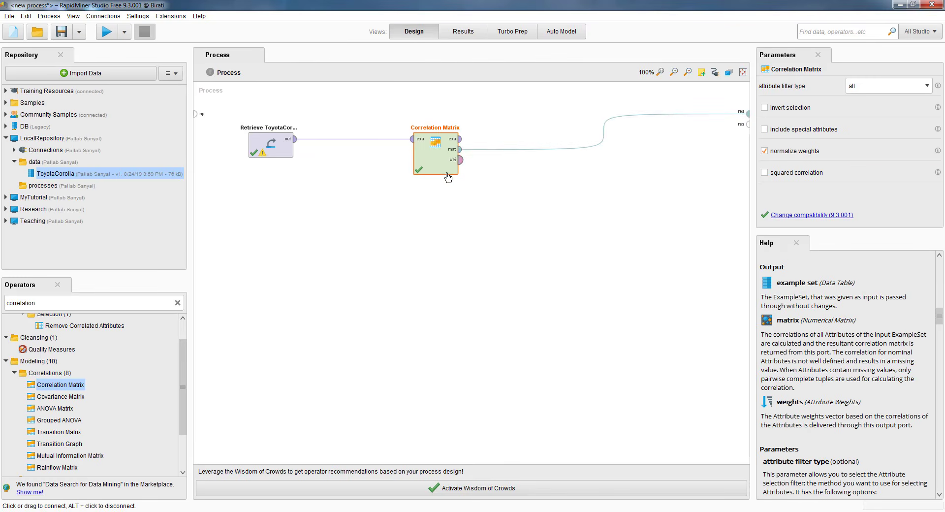
click(107, 32)
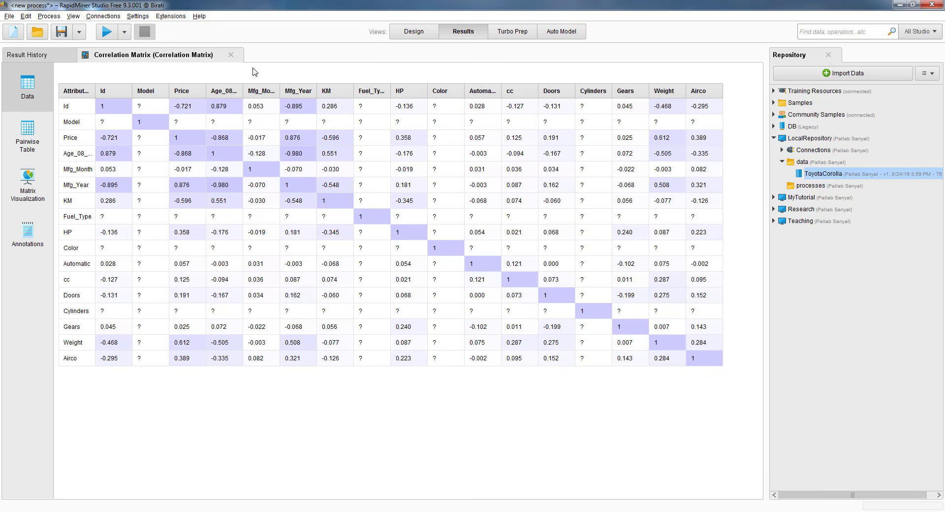
click(415, 33)
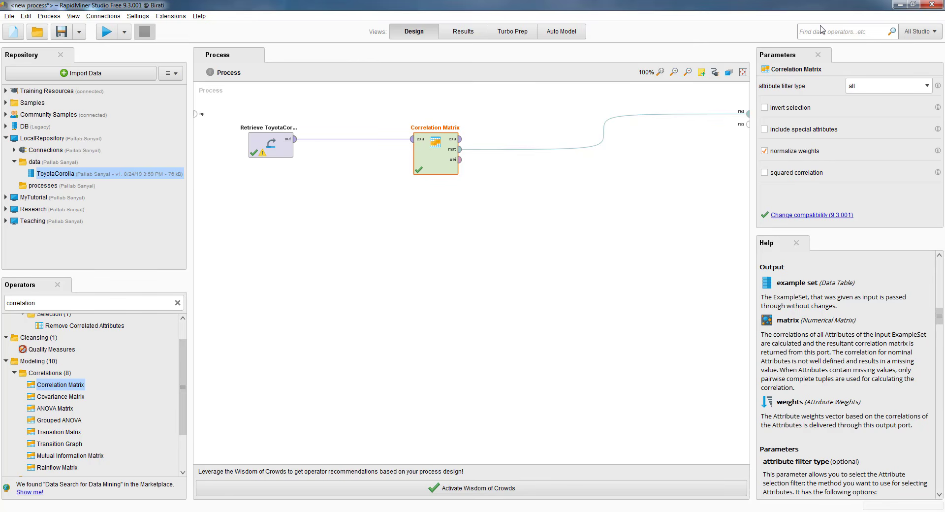
- Try to exit the program and cancel at the prompt to save changes
click(931, 7)
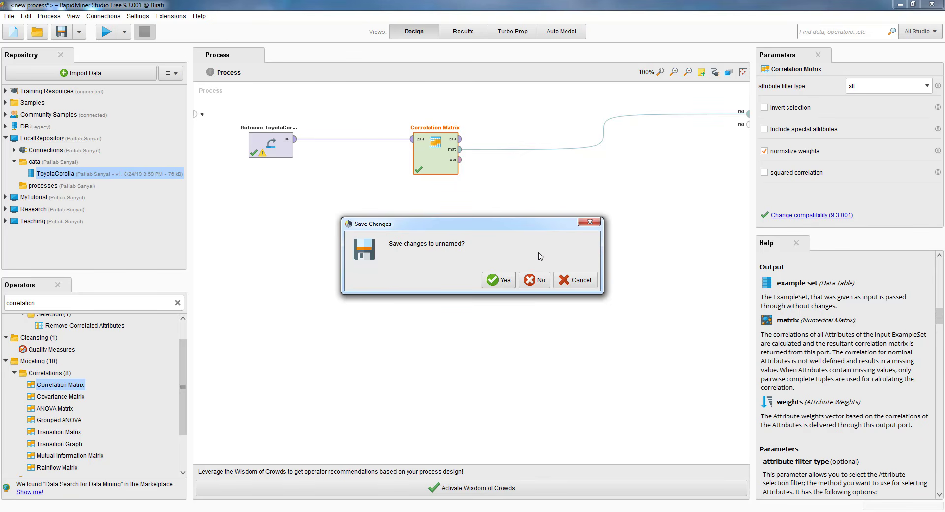
click(575, 281)
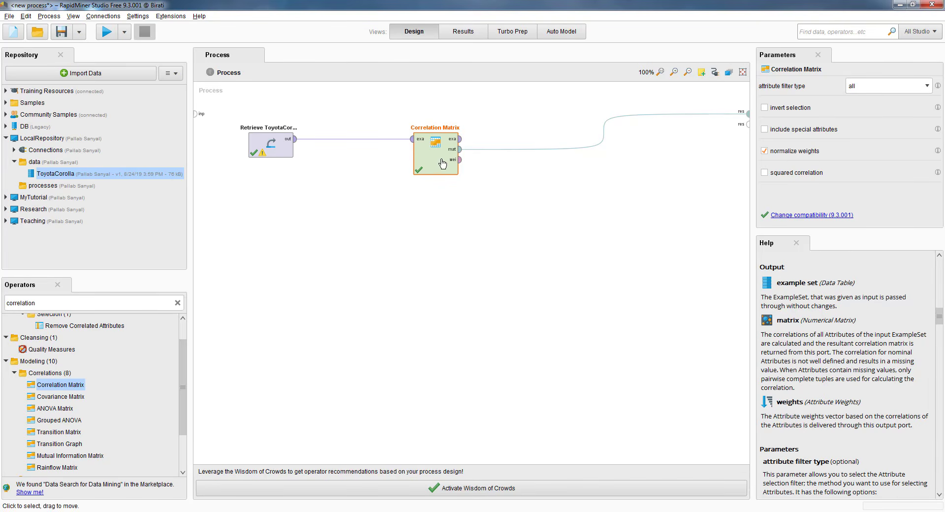
- Save the process as Correlation_ToyotaCorolla in the processes folder of LocalRepository
click(10, 18)
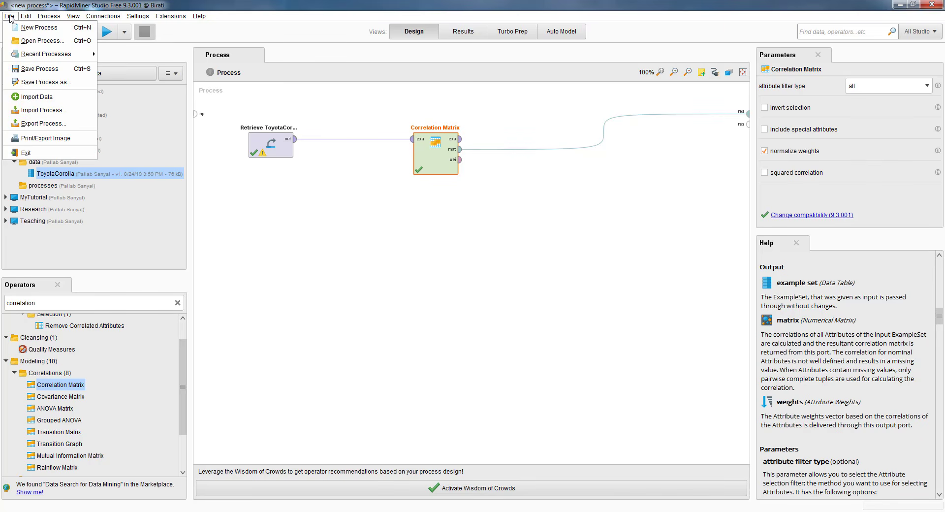
click(42, 83)
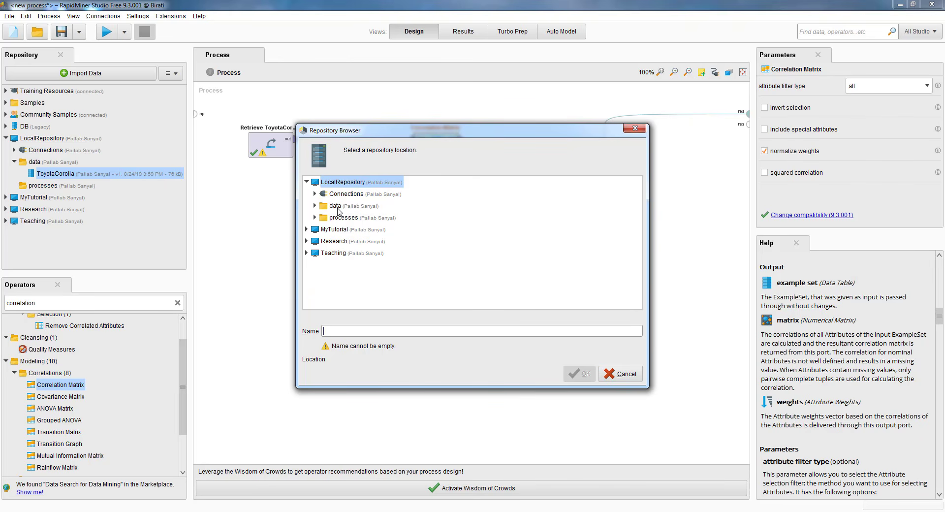
click(315, 206)
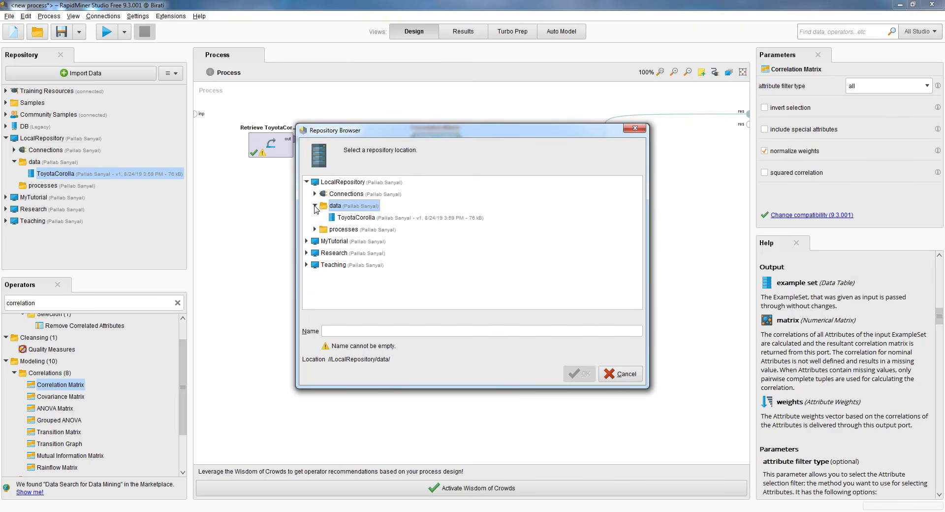
click(315, 230)
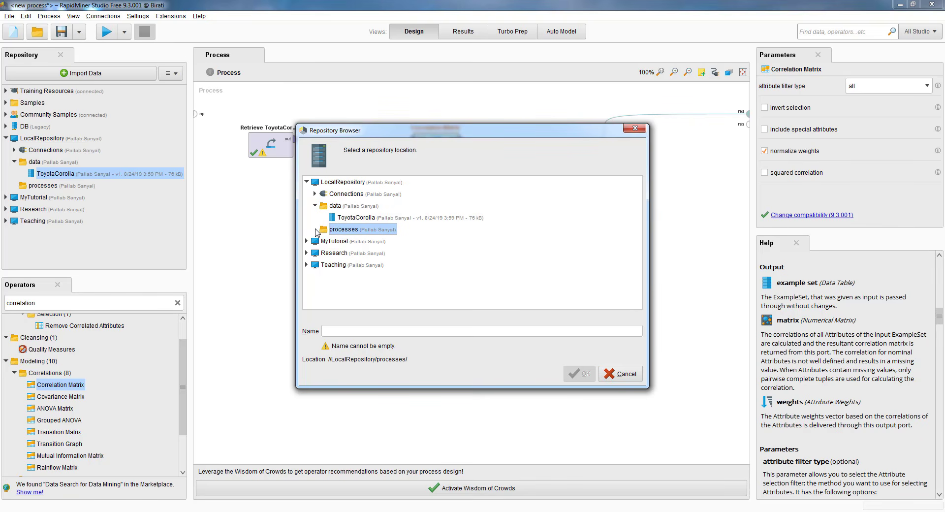
click(334, 332)
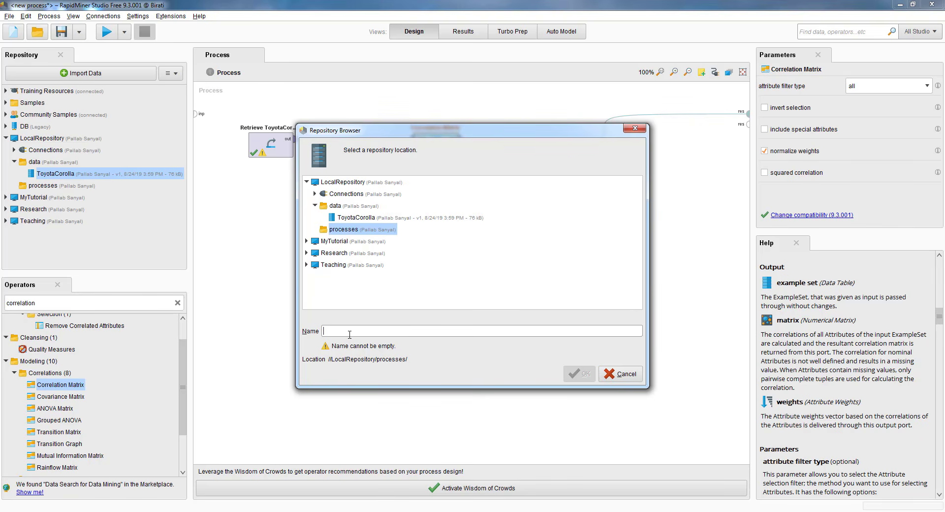
text(Co)
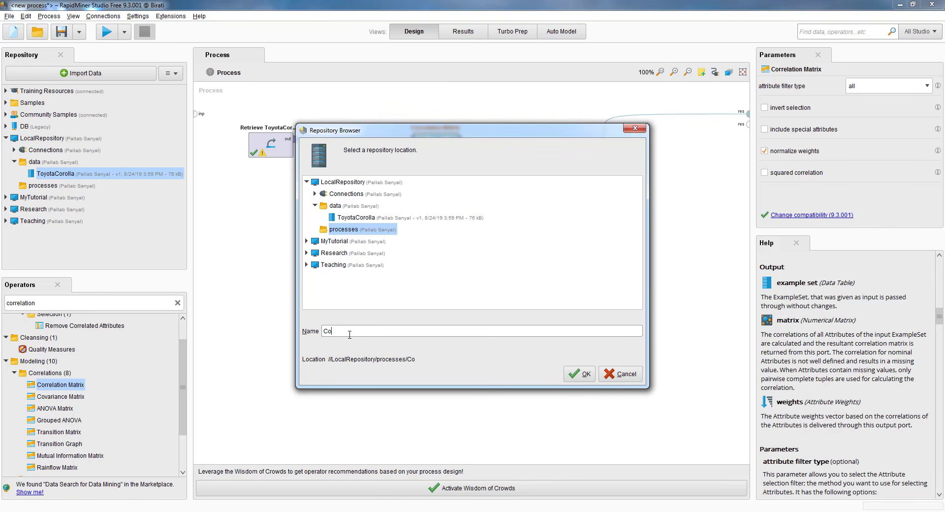
text(elation_ToyotaCorolla)
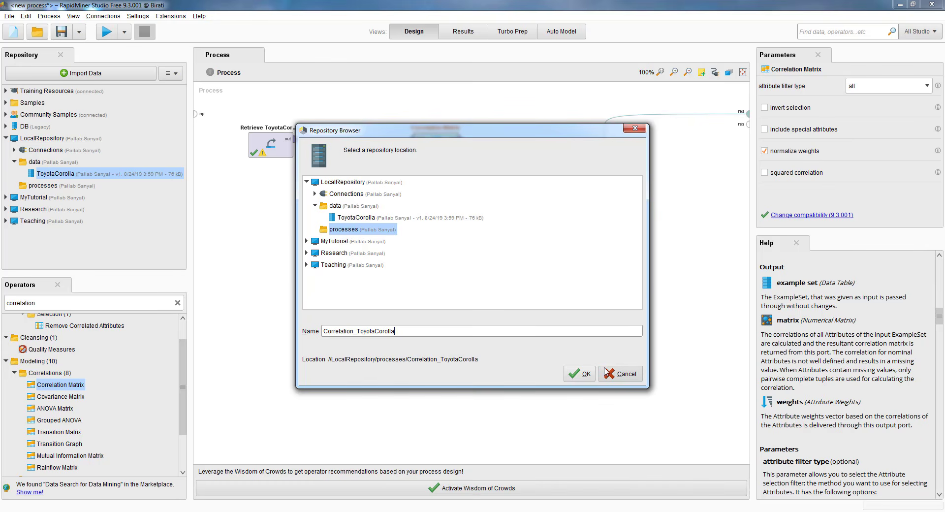
click(582, 375)
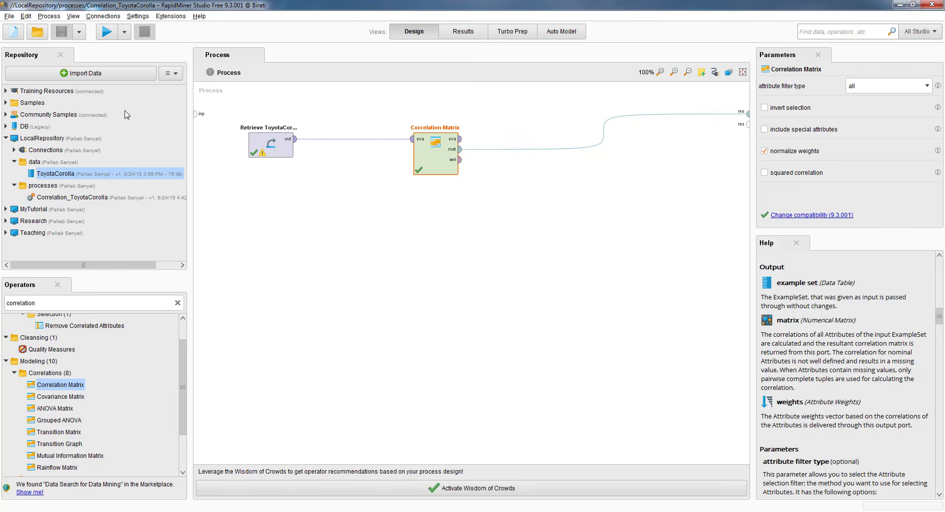
- Reopen the saved Correlation_ToyotaCorolla process, view its files in the system file browser, and close the file browser
double_click(48, 199)
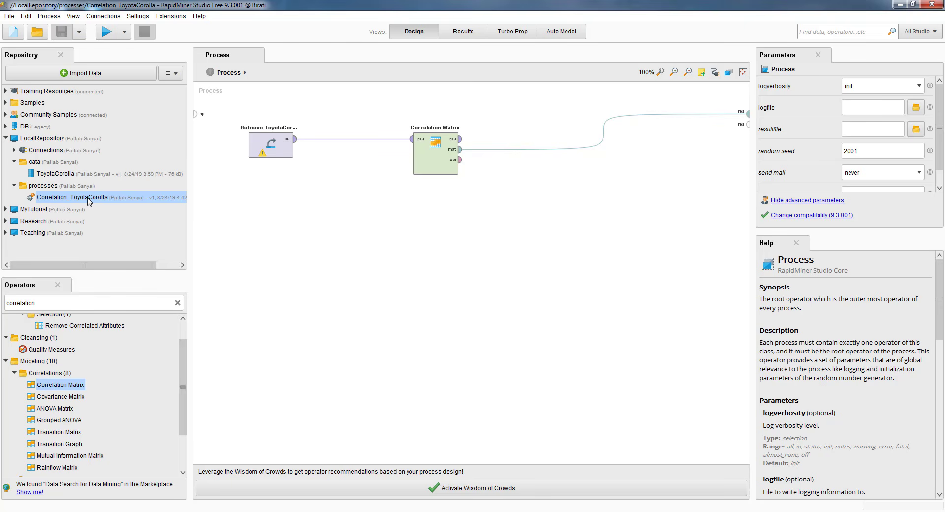
right_click(58, 197)
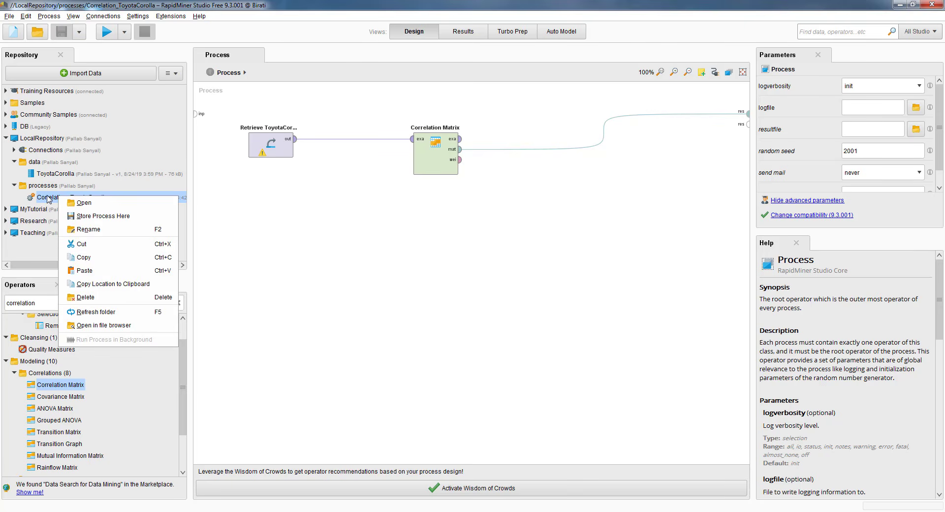
click(93, 327)
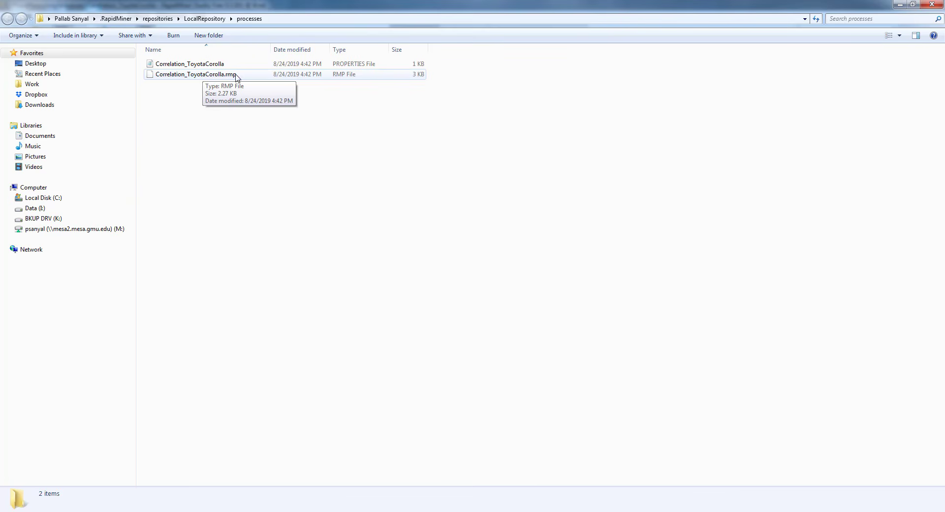
click(933, 5)
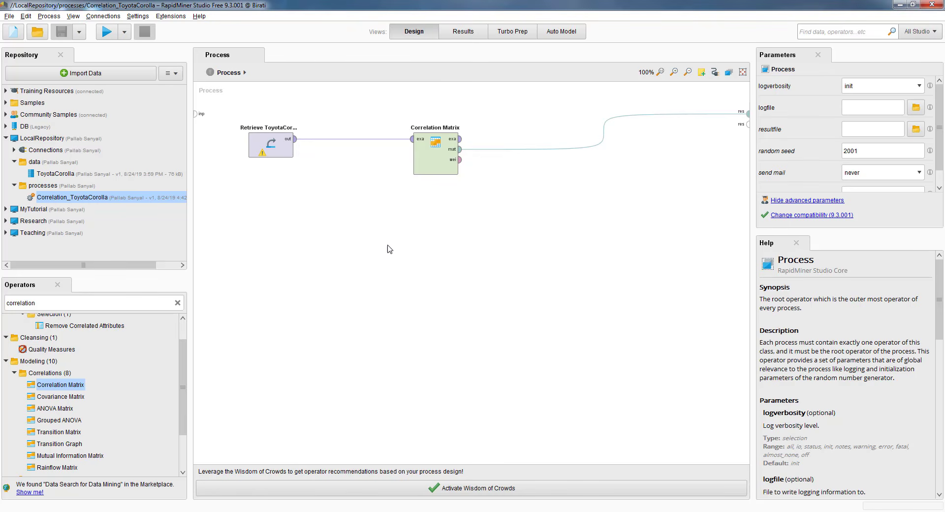